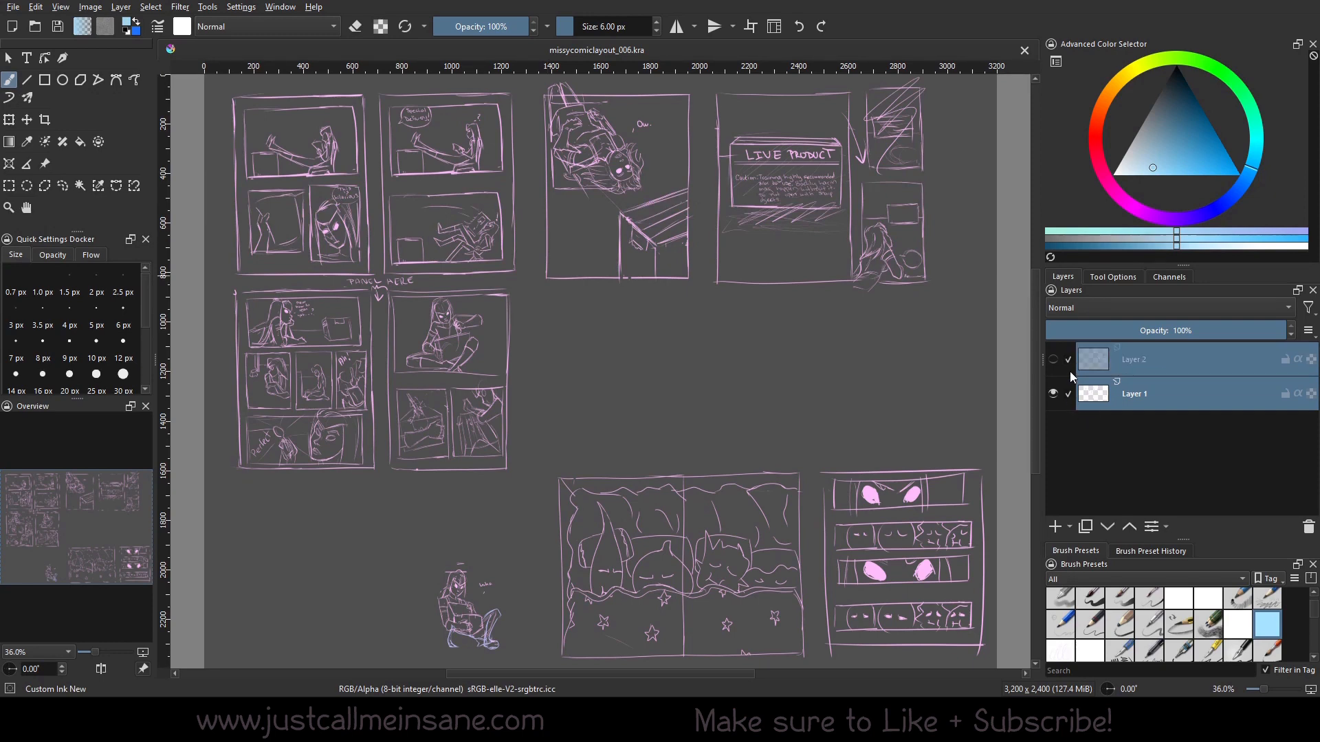
Switch the selection between Layer 2 and Layer 1, ending with only Layer 1 selected.
left_click(1163, 371)
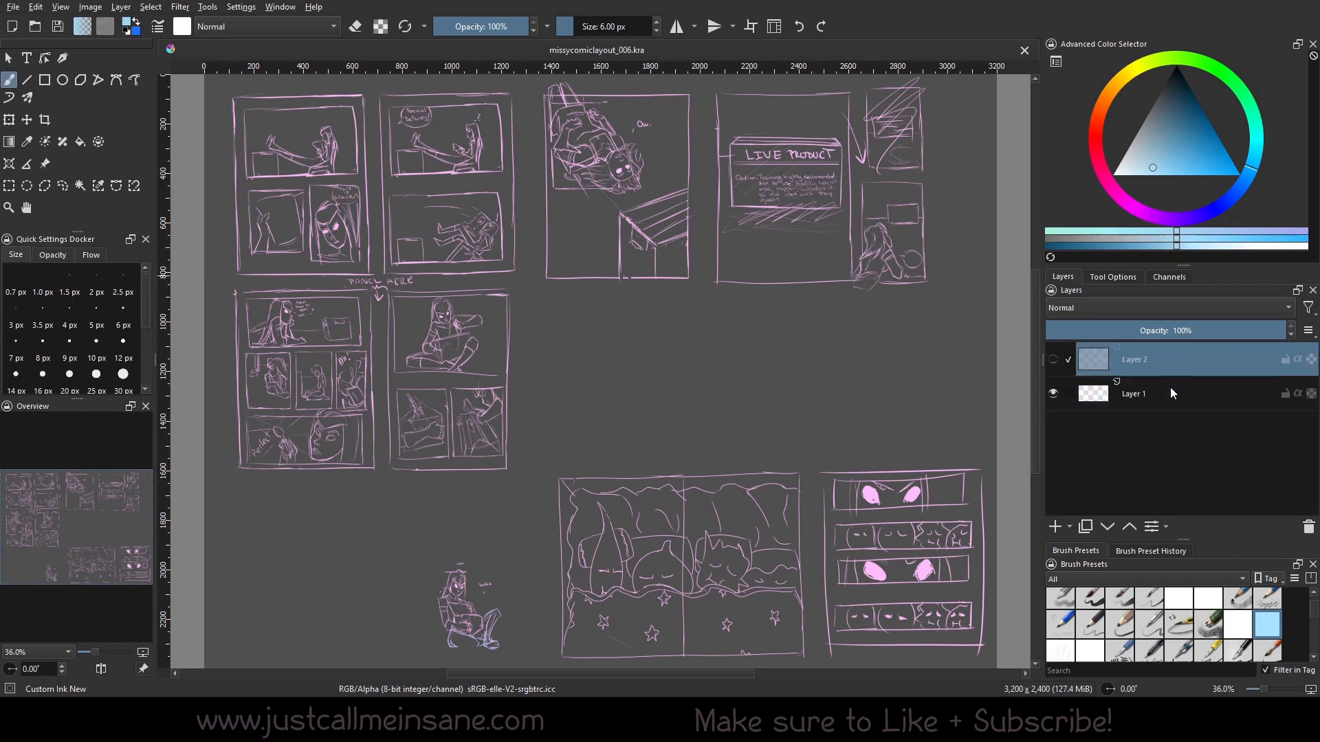
left_click(1179, 390)
mouse_move(1185, 335)
left_mouse_down()
mouse_move(1181, 355)
mouse_move(1249, 333)
mouse_move(1290, 338)
left_mouse_up()
left_click(1220, 371)
left_click(1210, 392)
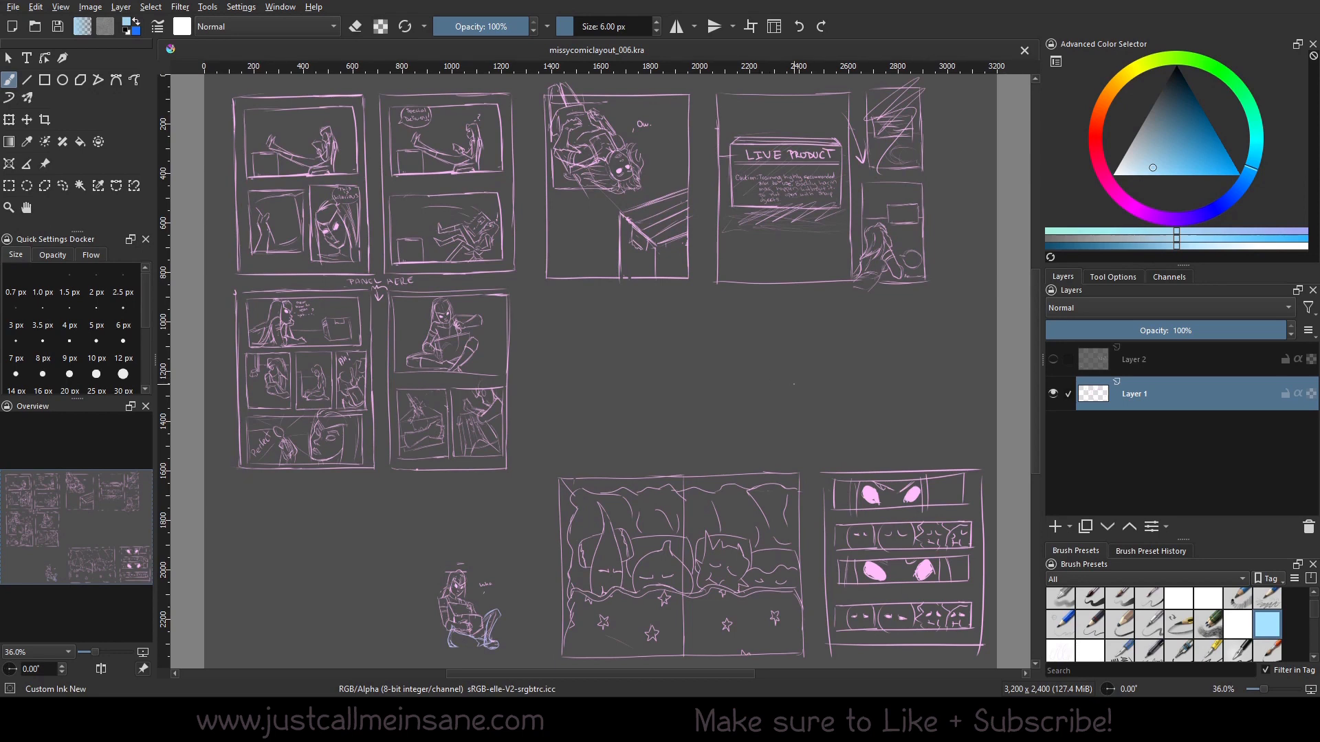
left_click(1142, 366)
left_click(1179, 401)
Turn the checkboxes for selecting layers off and back on in the layer list's display options.
left_click(1308, 330)
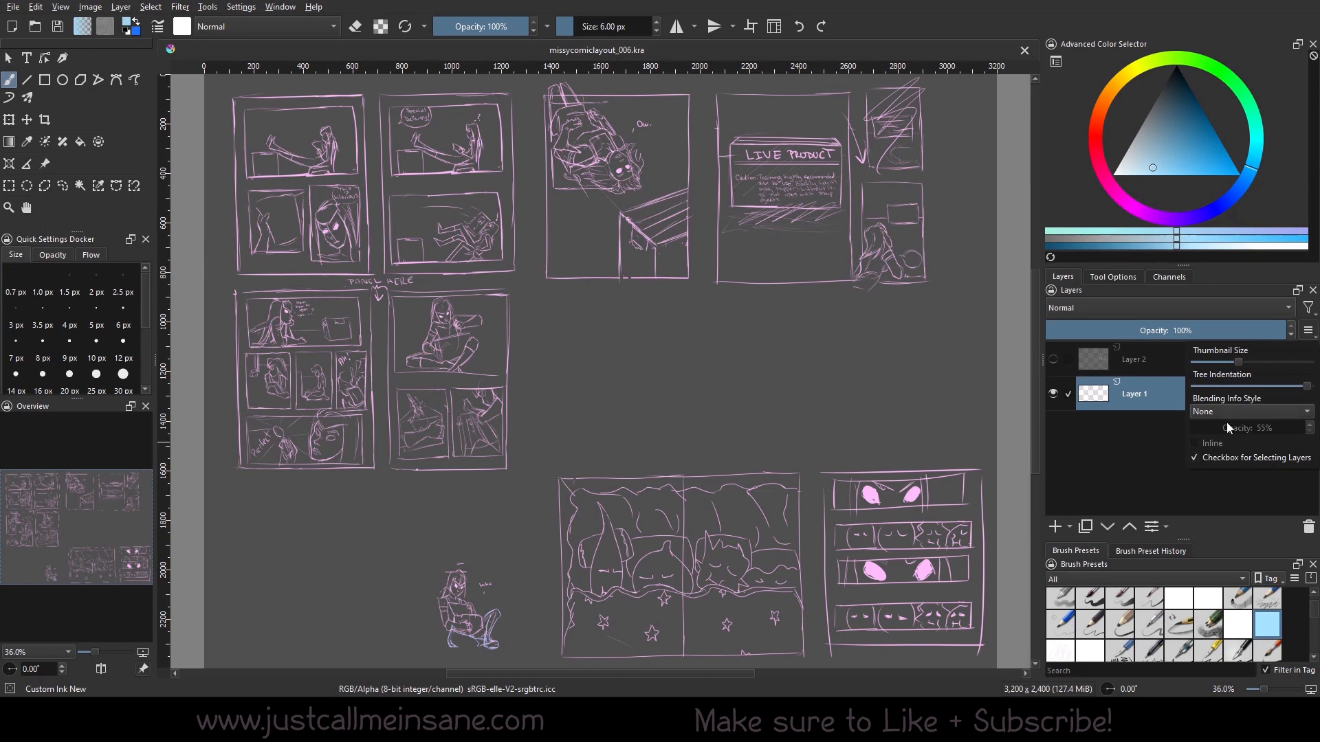
left_click(1198, 457)
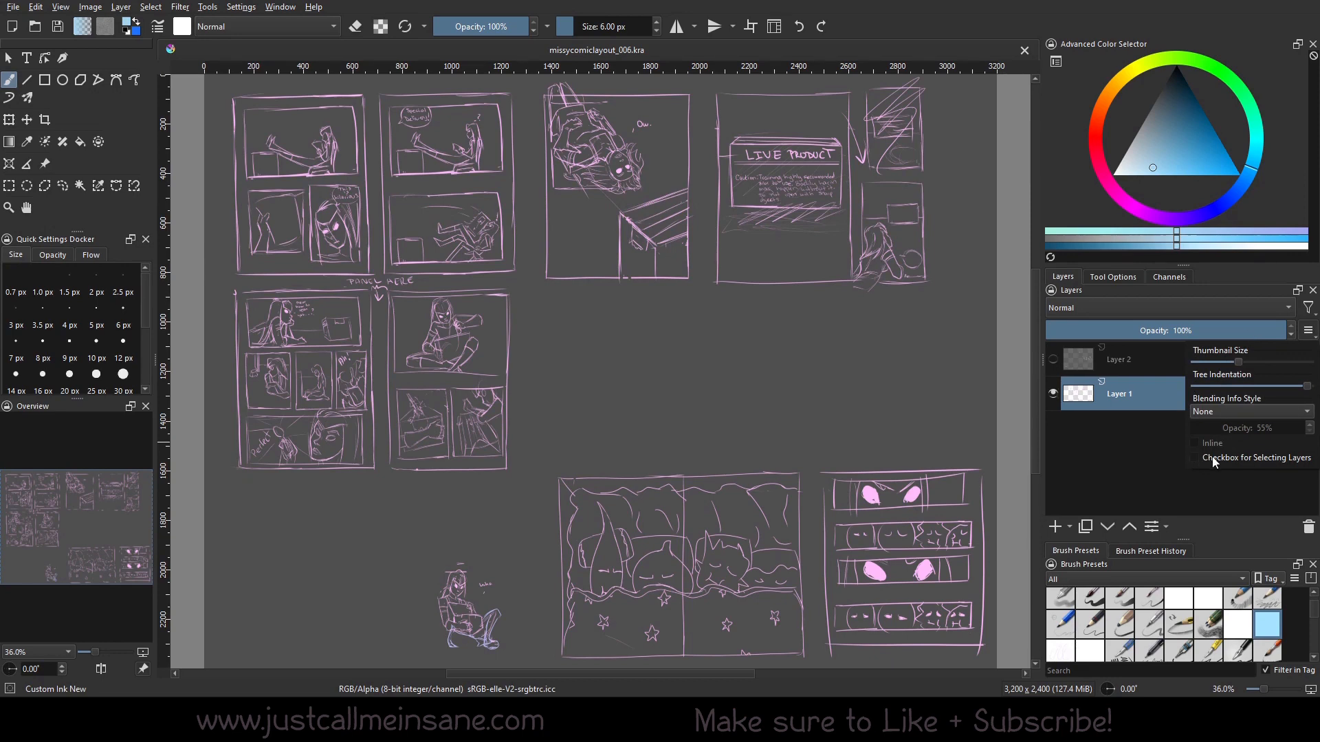
left_click(1212, 459)
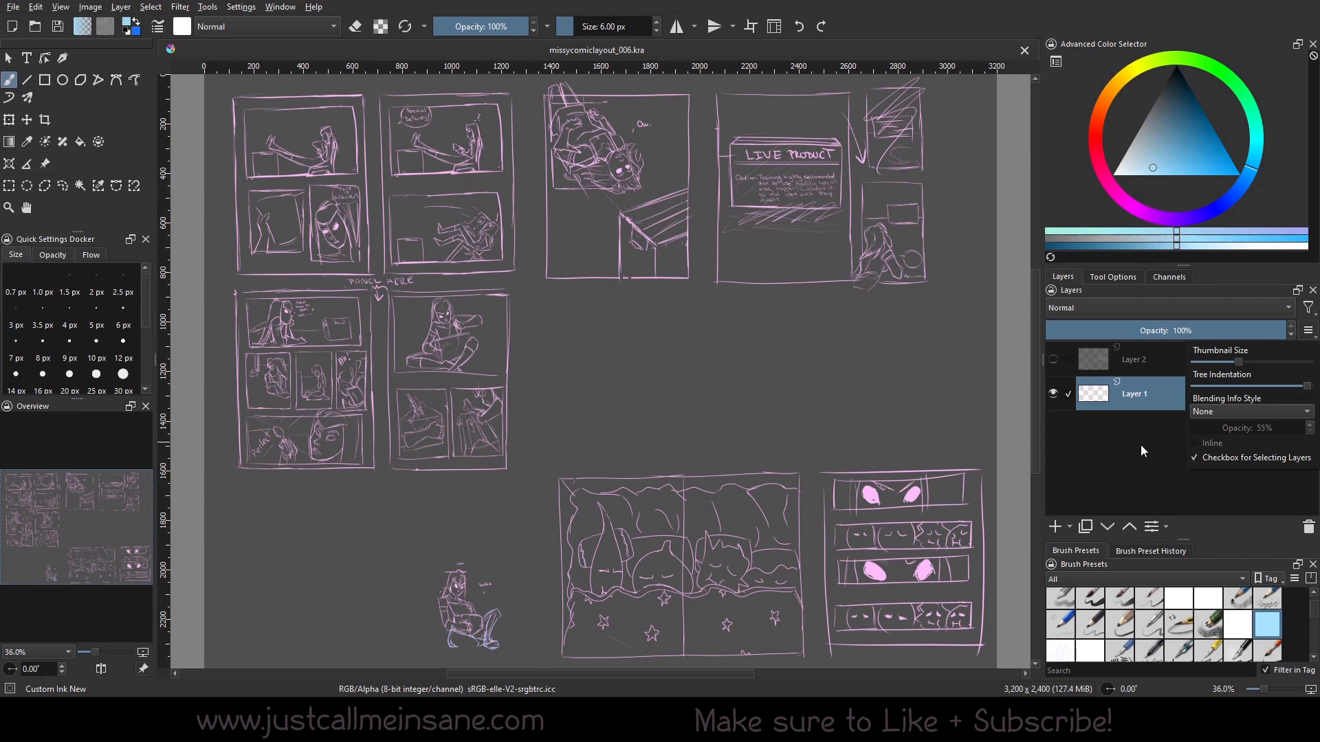
left_click(1242, 358)
left_click(1308, 332)
left_click(1122, 480)
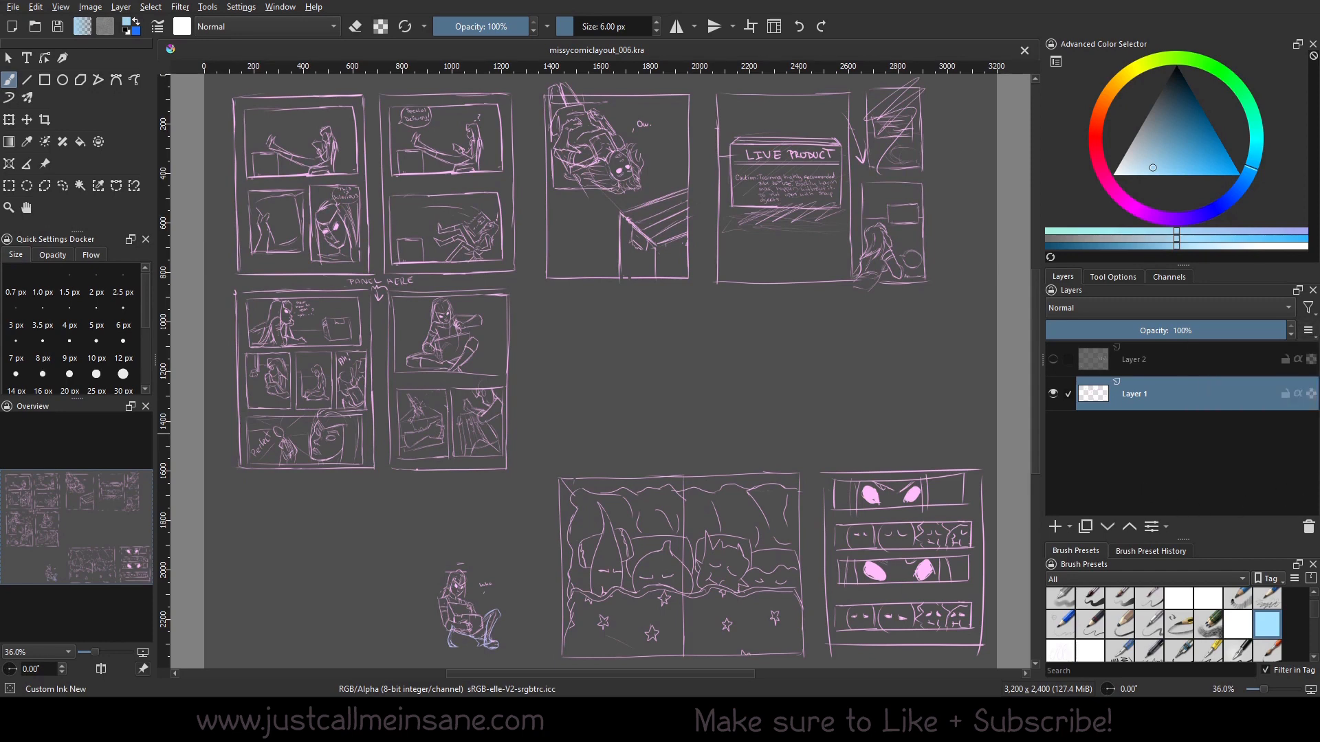
Toggle the visibility of Layer 2 a few times, ending with it shown.
left_click(1052, 360)
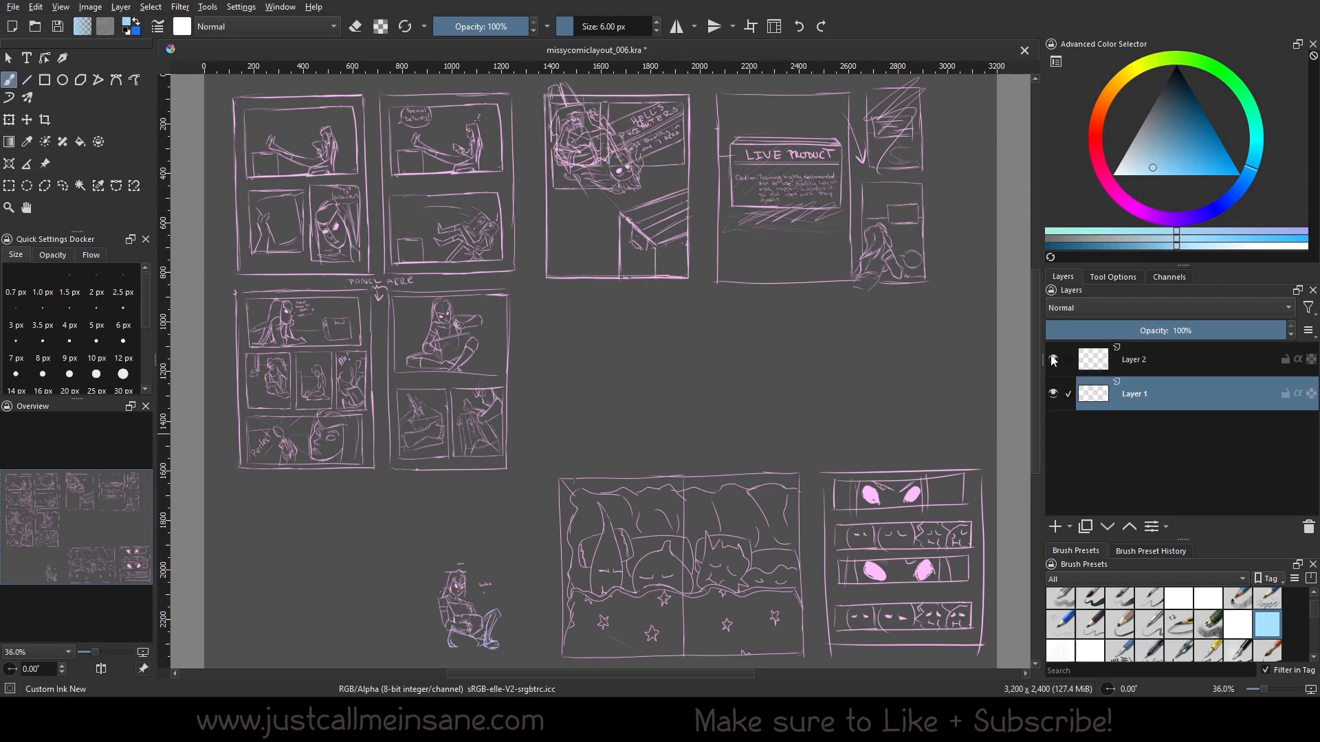
left_click(1053, 360)
left_click(1052, 359)
left_click(1052, 360)
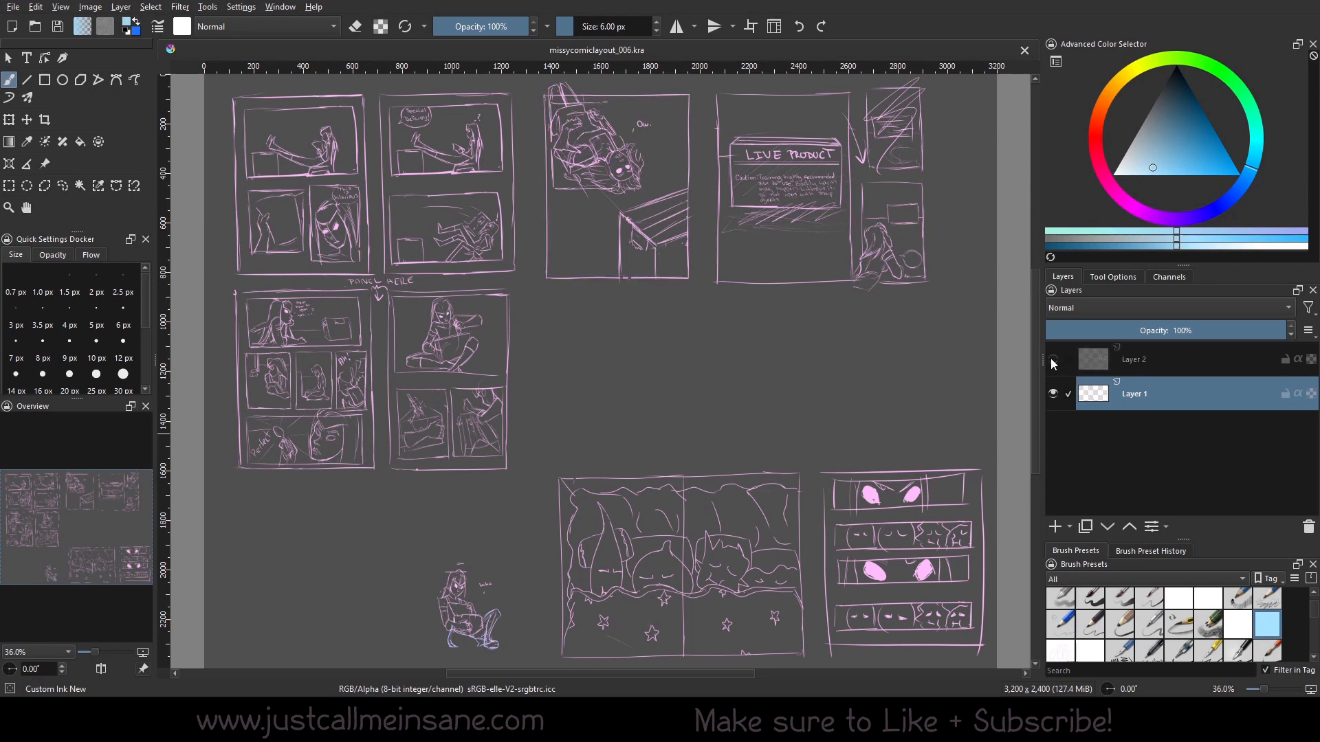
left_click(1053, 360)
Hide Layer 1 to examine Layer 2's artwork on its own, and show Layer 1 again.
left_click(1053, 394)
scroll(831, 389, "up", 2)
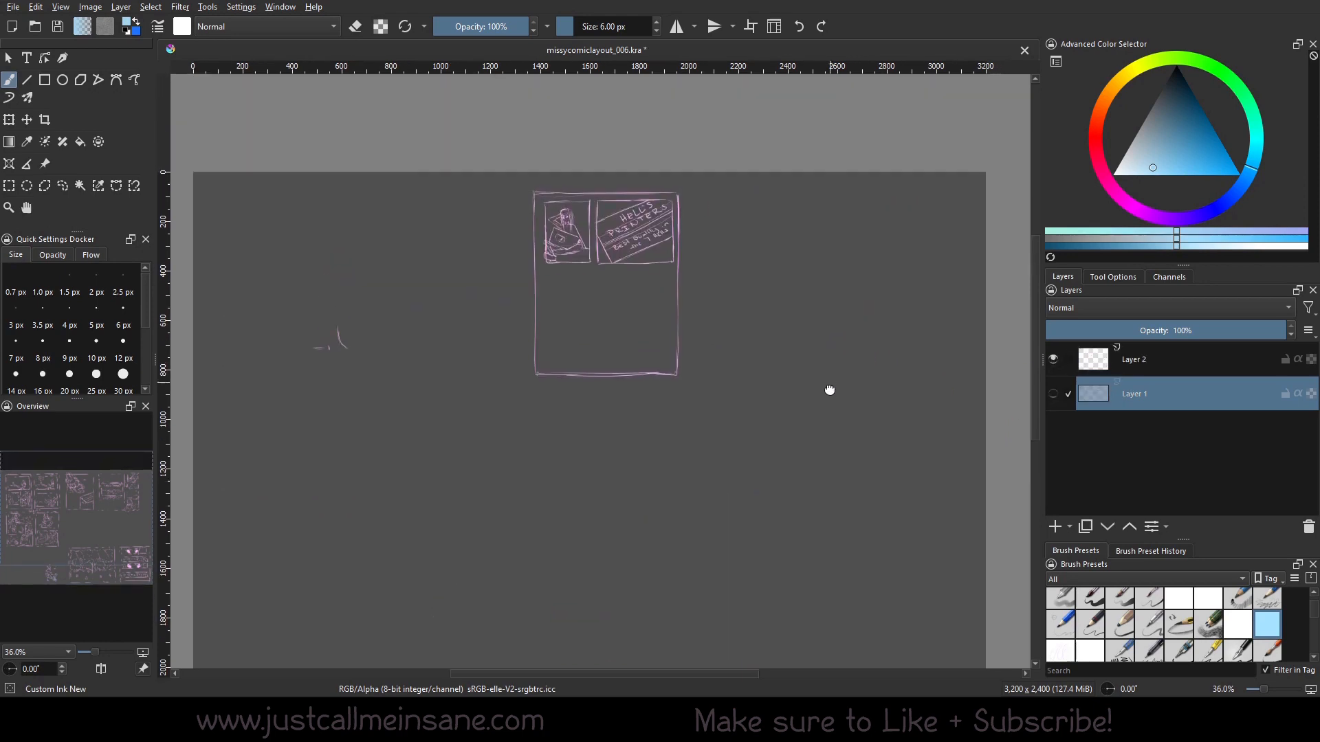
scroll(644, 355, "up", 1, "ctrl")
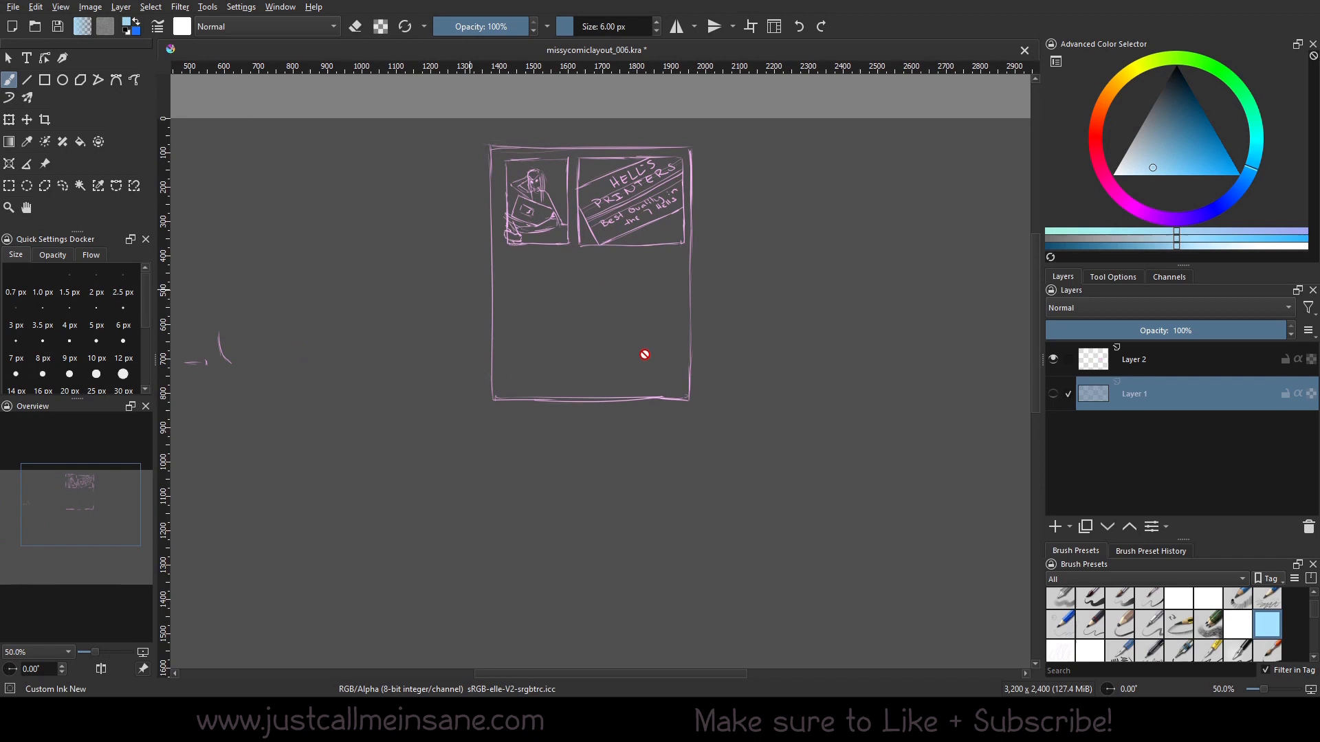
scroll(645, 355, "down", 1, "ctrl")
left_click(1052, 394)
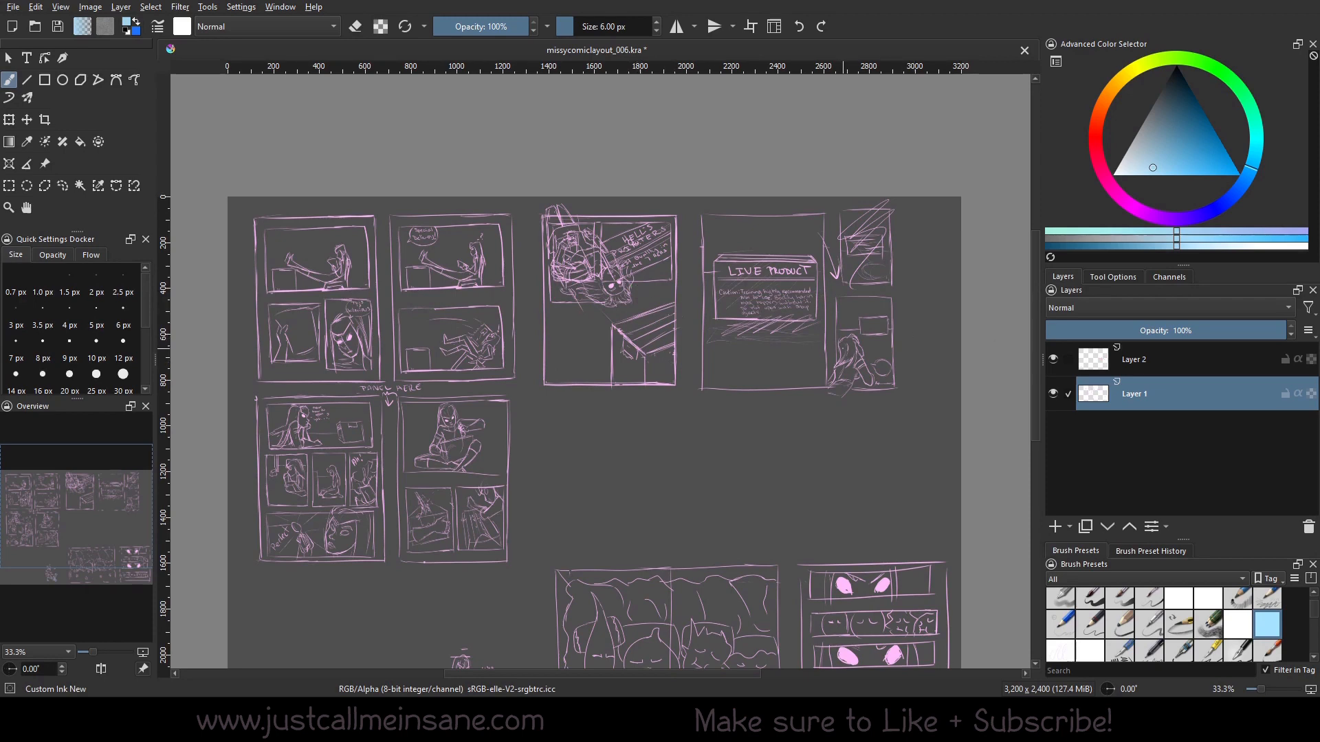
Select Layer 2 and Layer 1 together and move their artwork as one with the Transform tool, placing all sketches within the canvas.
left_click(1162, 370)
left_click(1161, 392, "shift")
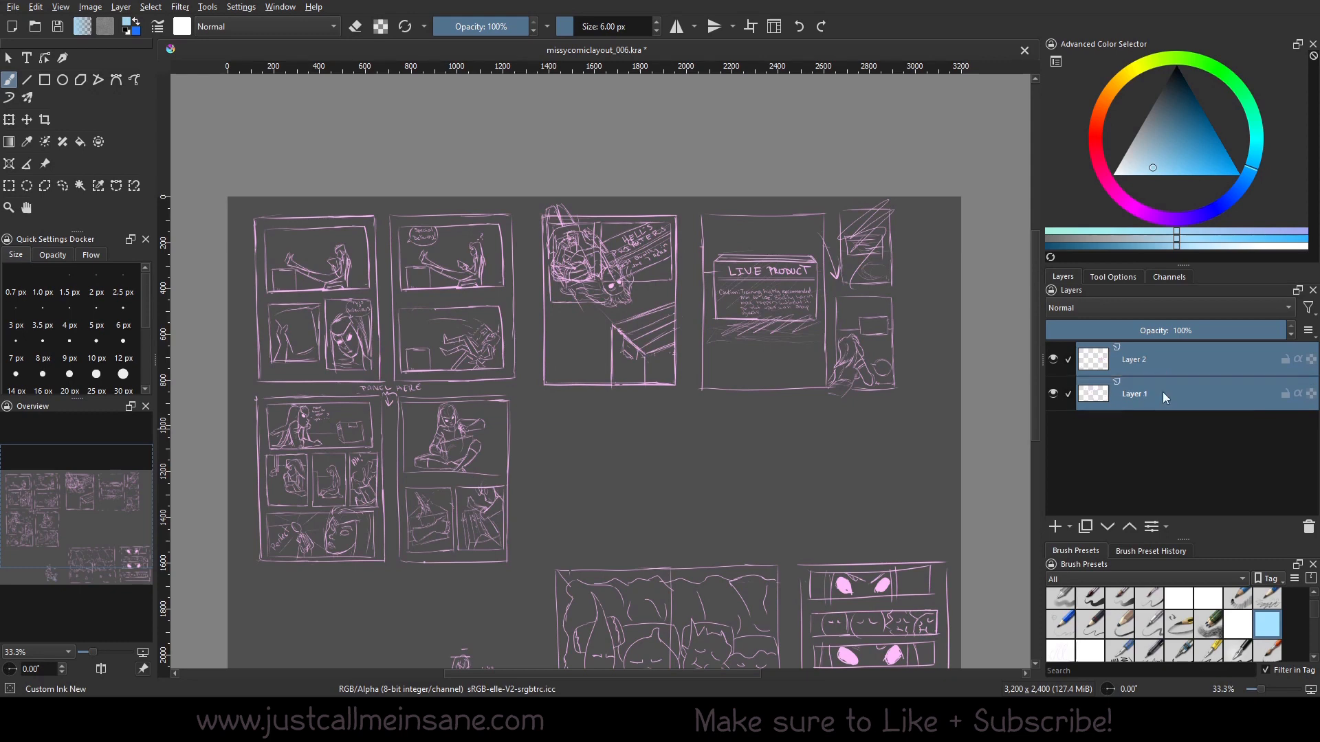
left_click(9, 119)
mouse_move(468, 240)
left_mouse_down()
mouse_move(553, 302)
mouse_move(607, 276)
left_mouse_up()
scroll(558, 420, "down", 1)
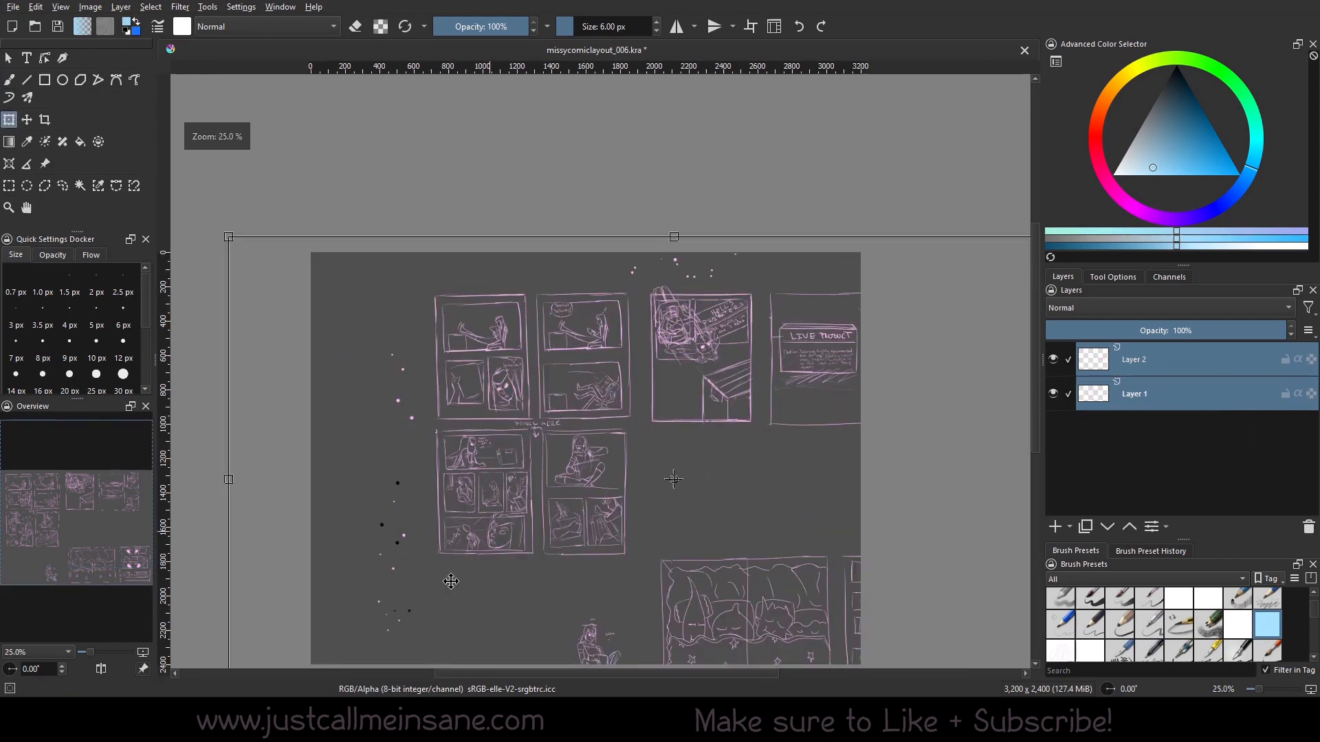
mouse_move(630, 454)
left_mouse_down()
mouse_move(553, 433)
mouse_move(539, 415)
mouse_move(545, 442)
mouse_move(530, 436)
mouse_move(591, 448)
left_mouse_up()
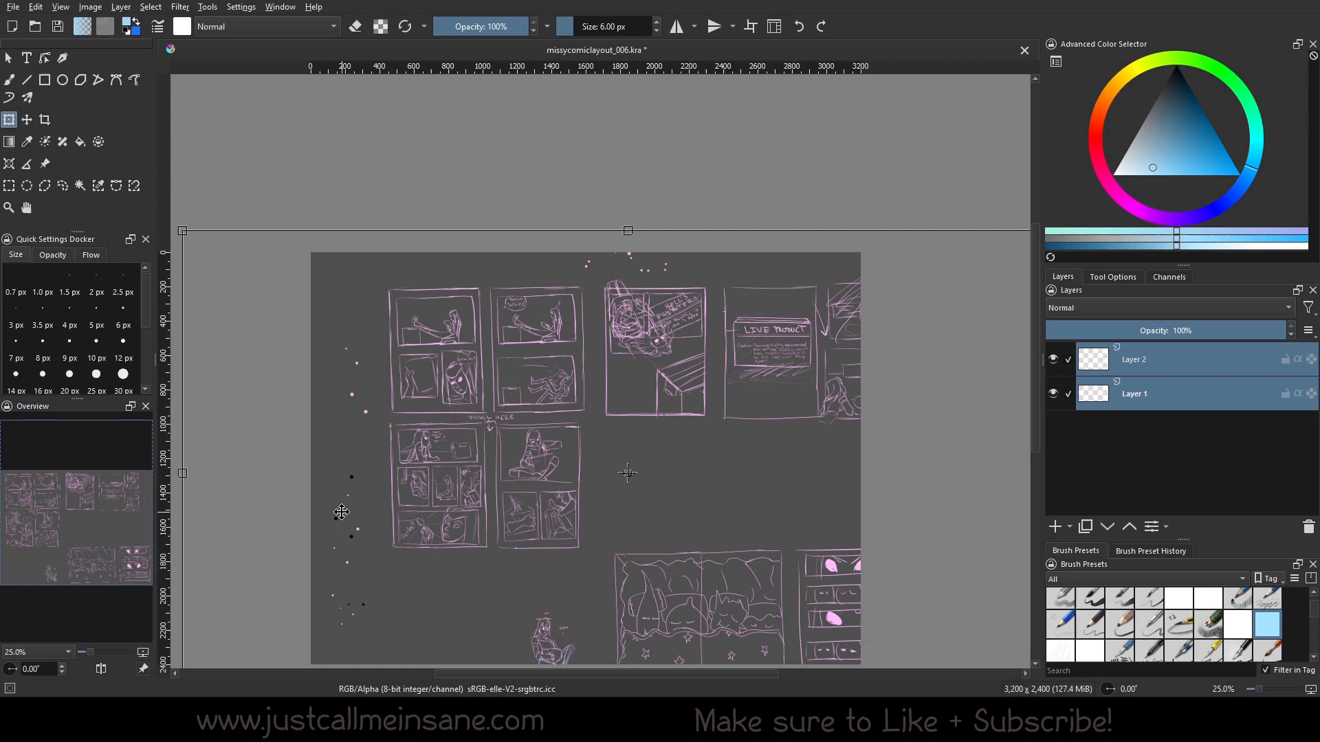
left_click_drag(632, 449, 575, 431)
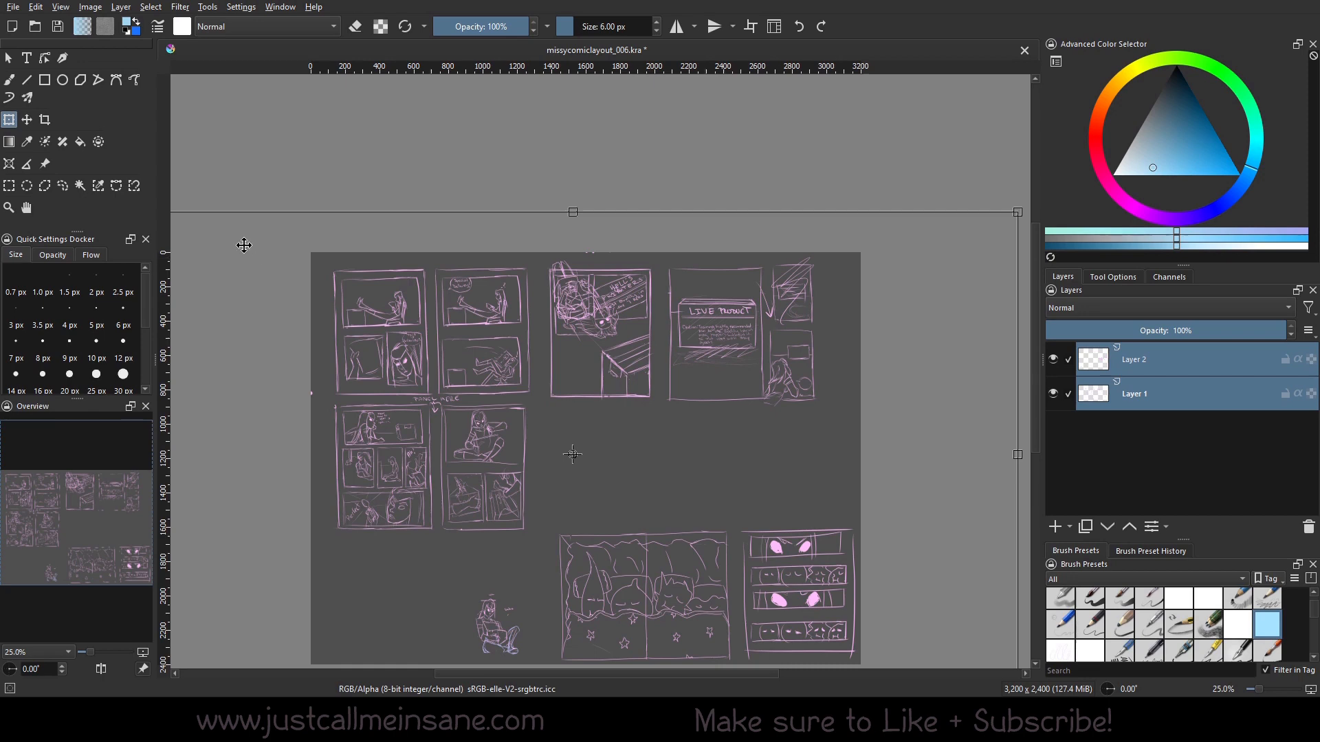
left_click(12, 81)
Try to transform a freehand-selected area around the comic pages on both layers, undo the change and clear the selection.
left_click(62, 185)
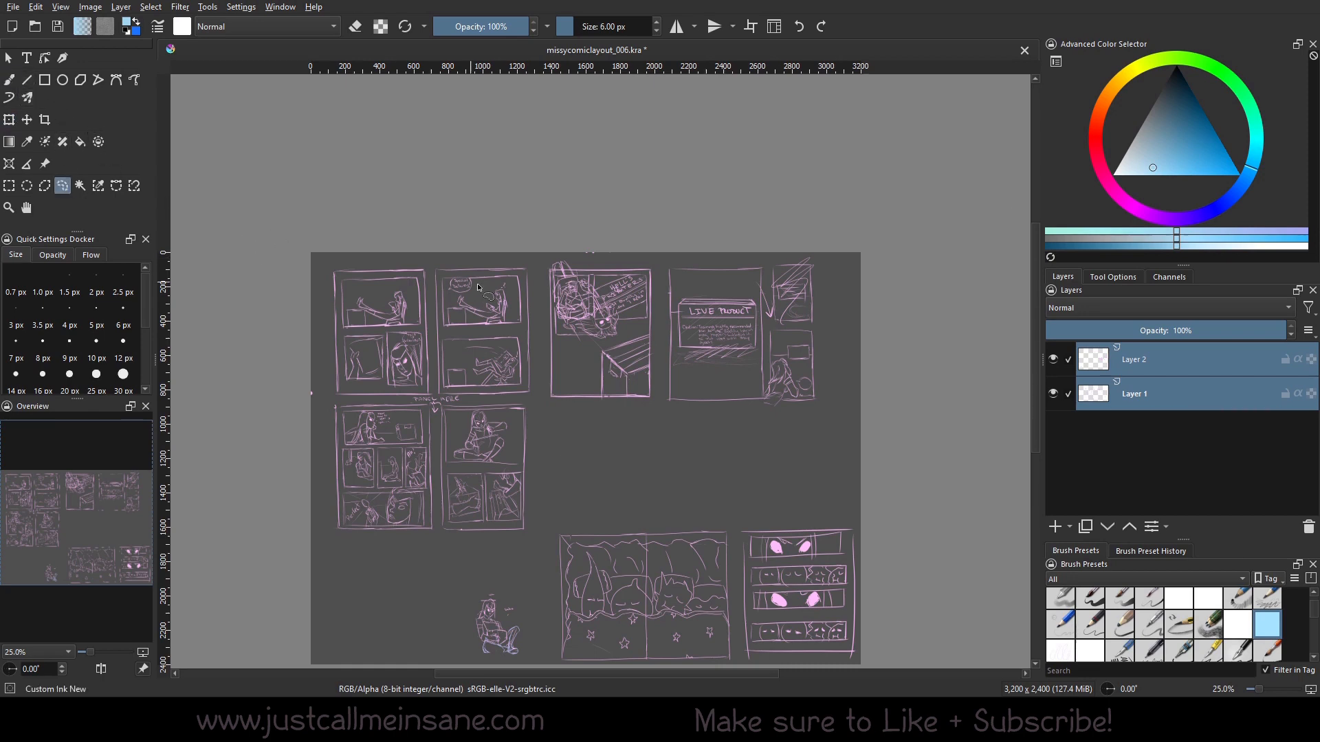
mouse_move(475, 261)
left_mouse_down()
mouse_move(350, 256)
mouse_move(329, 624)
mouse_move(586, 475)
mouse_move(725, 255)
mouse_move(474, 190)
left_mouse_up()
left_click(10, 120)
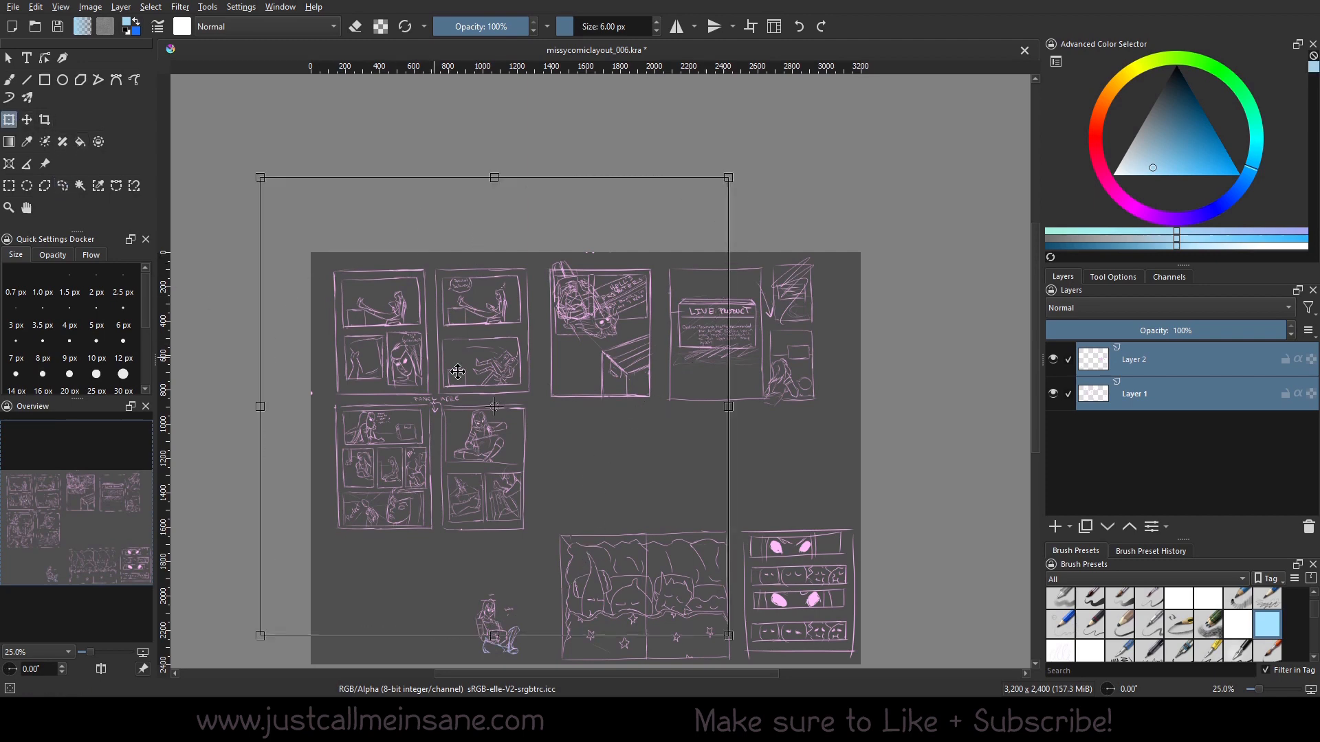
mouse_move(454, 380)
left_mouse_down()
mouse_move(438, 425)
mouse_move(469, 415)
mouse_move(452, 427)
mouse_move(465, 381)
left_mouse_up()
key("ctrl+z")
left_click(9, 79)
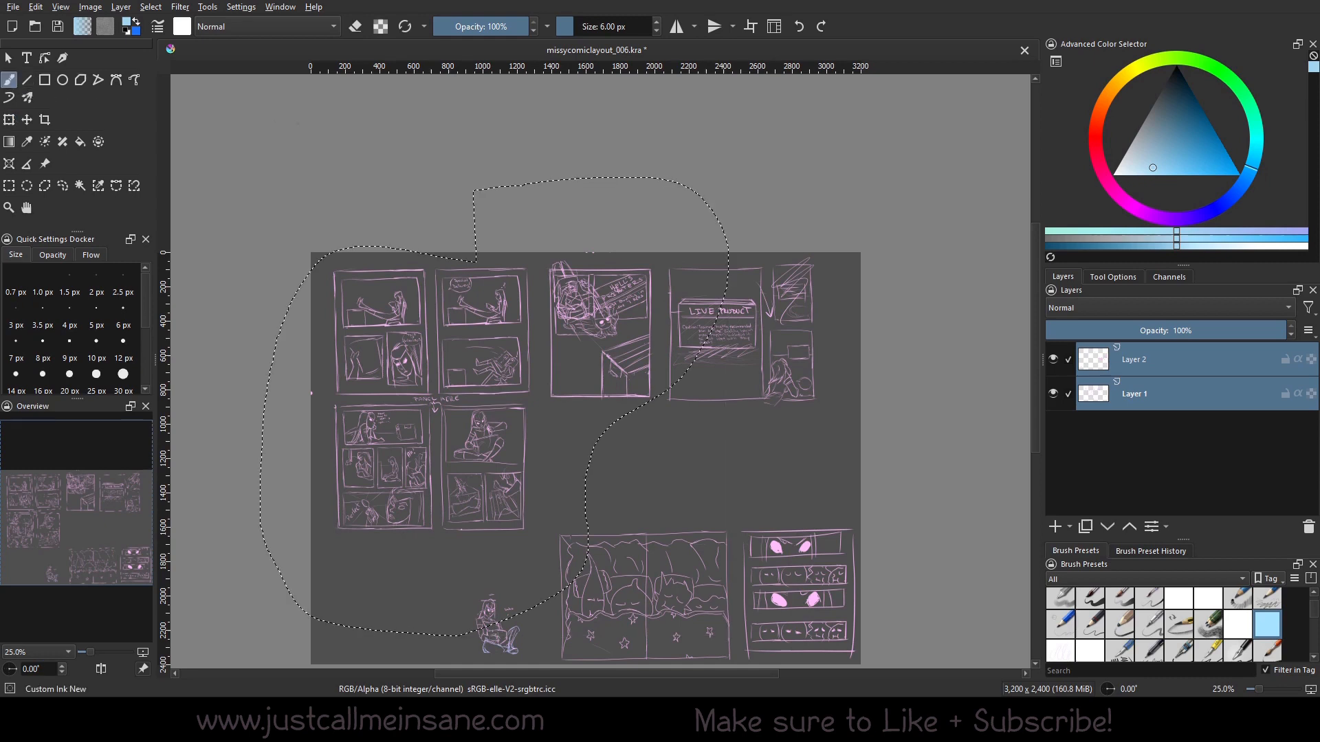
key("ctrl+shift+a")
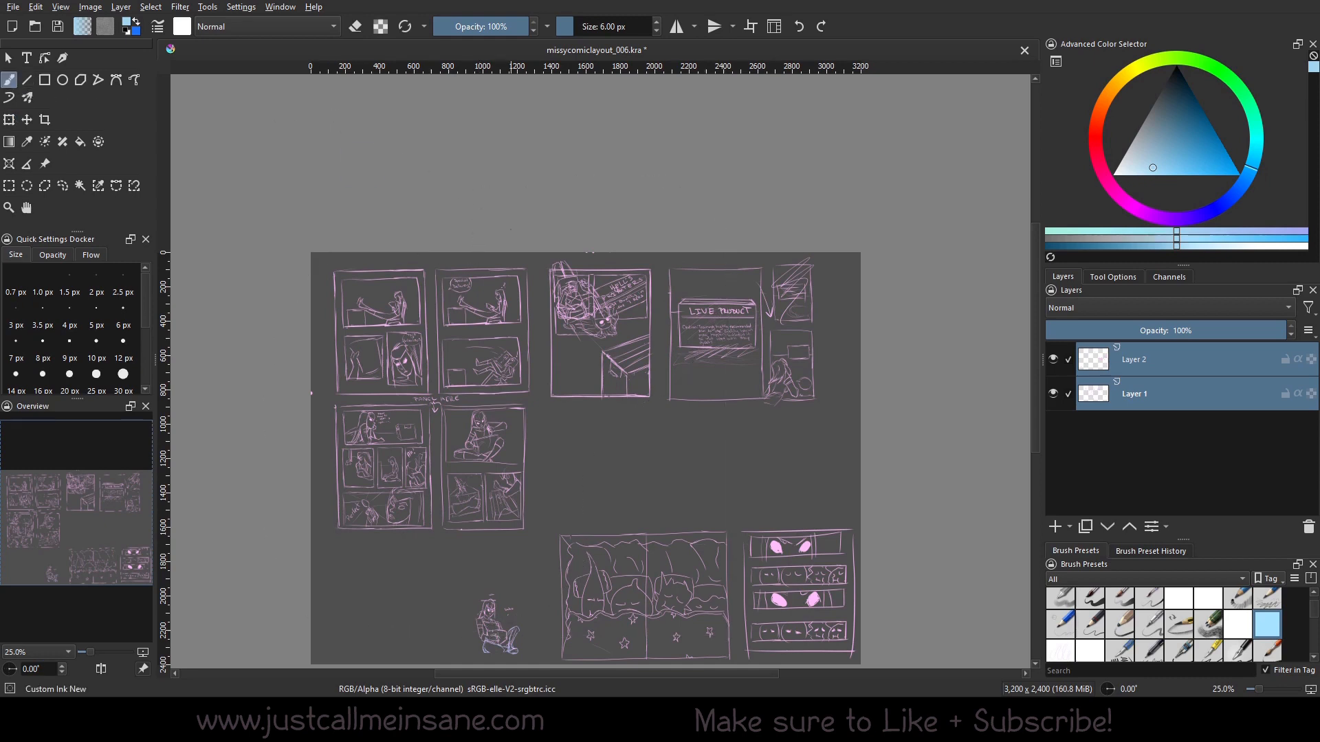
Hide Layer 2 and add a new text object in the empty area below the third comic page.
left_click(1149, 363)
left_click(1053, 360)
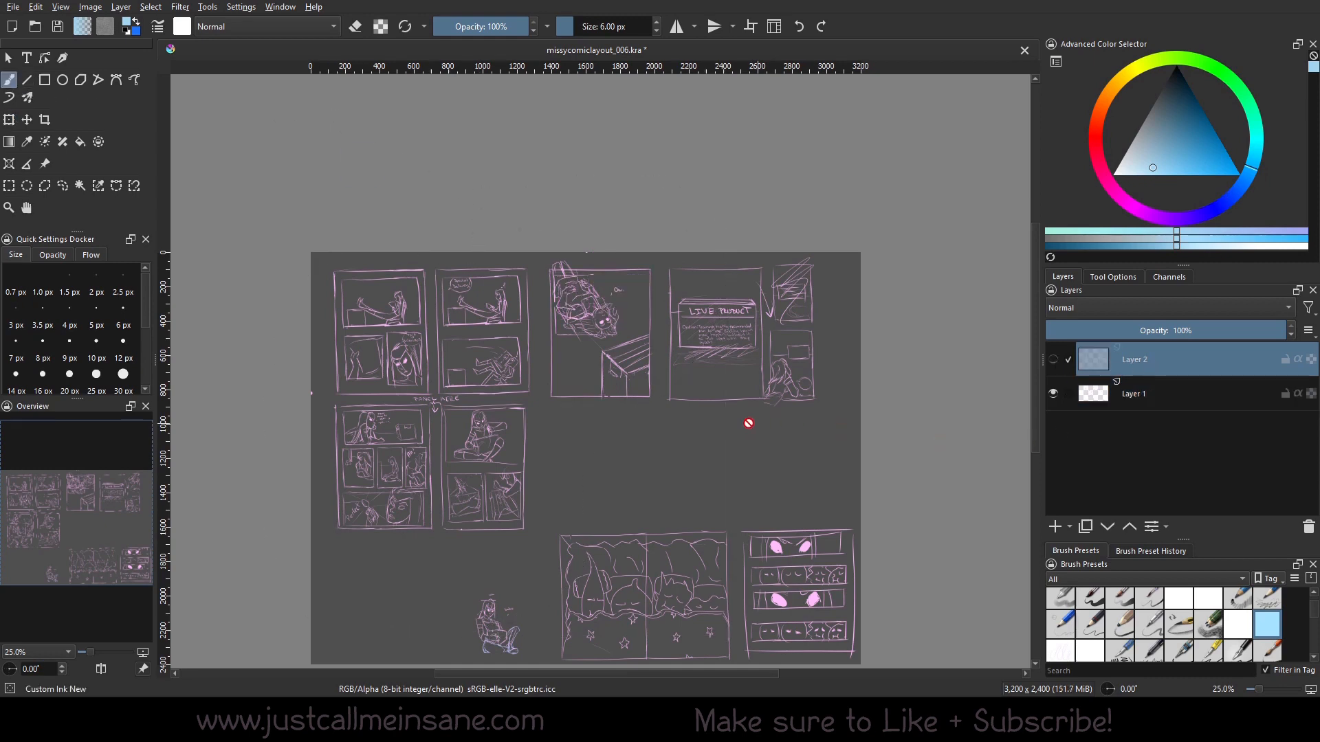
scroll(701, 433, "up", 2)
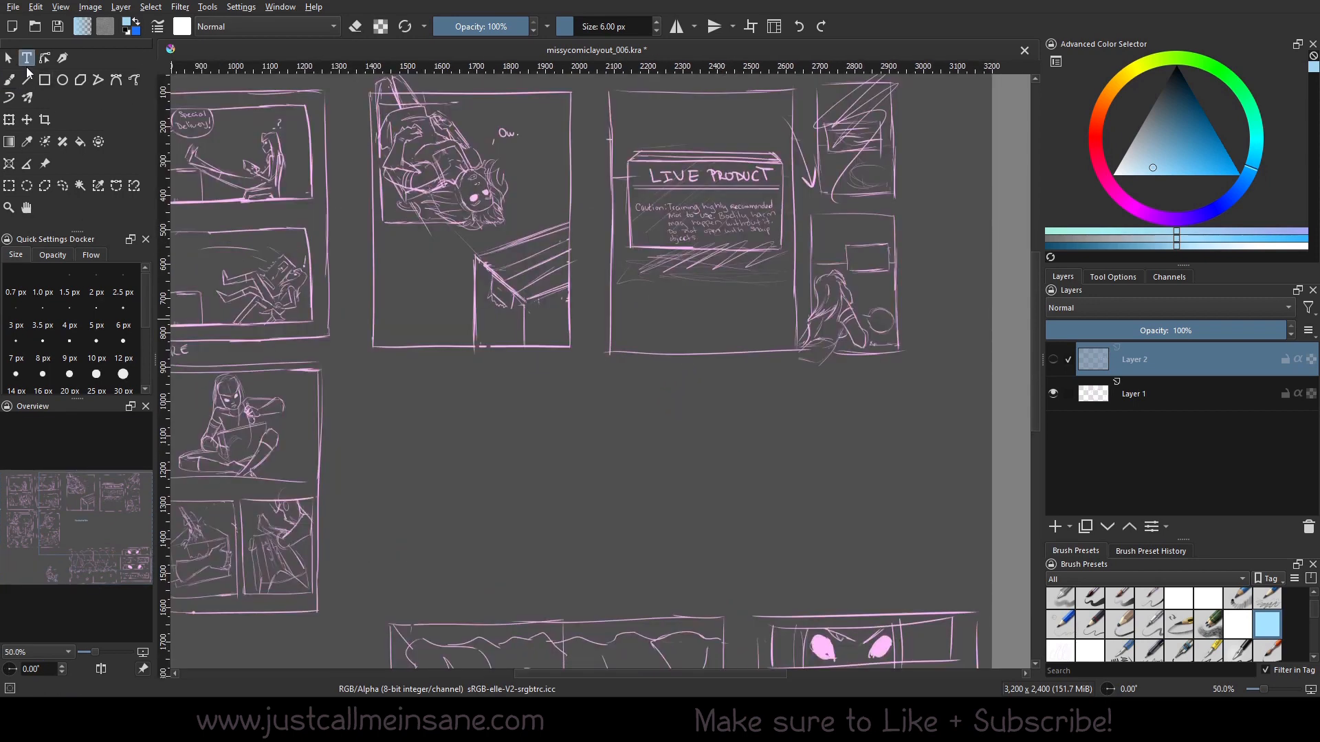
left_click(26, 59)
left_click_drag(448, 431, 448, 431)
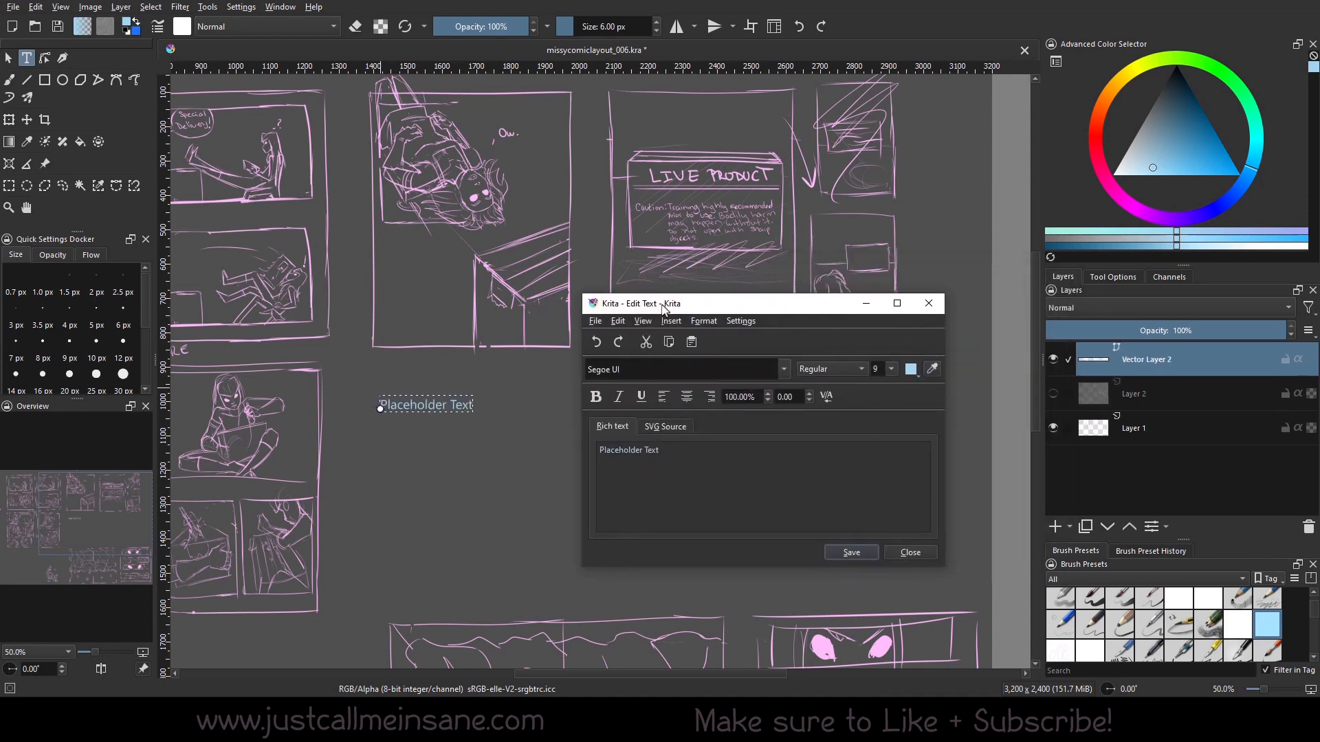
Set the font size of the whole placeholder text to 36, trying 28 first.
key("ctrl+a")
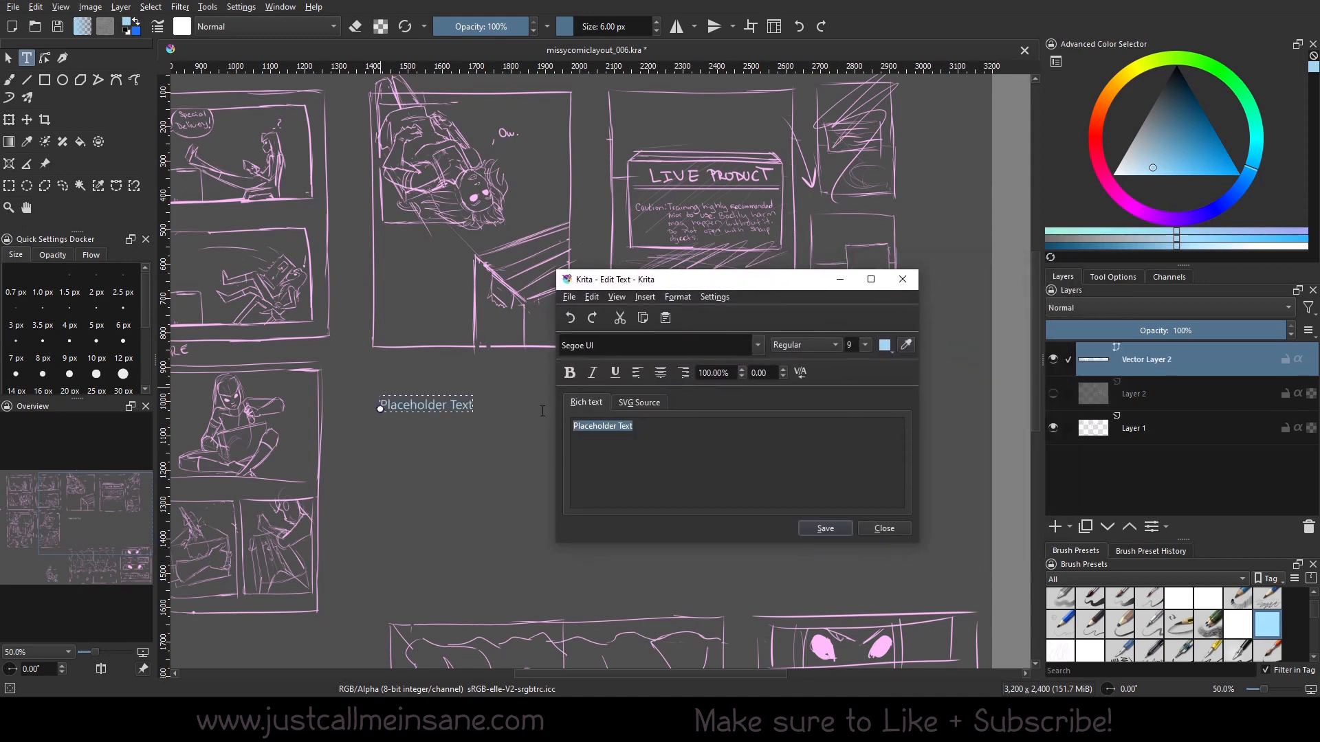
left_click(865, 345)
scroll(856, 413, "down", 2)
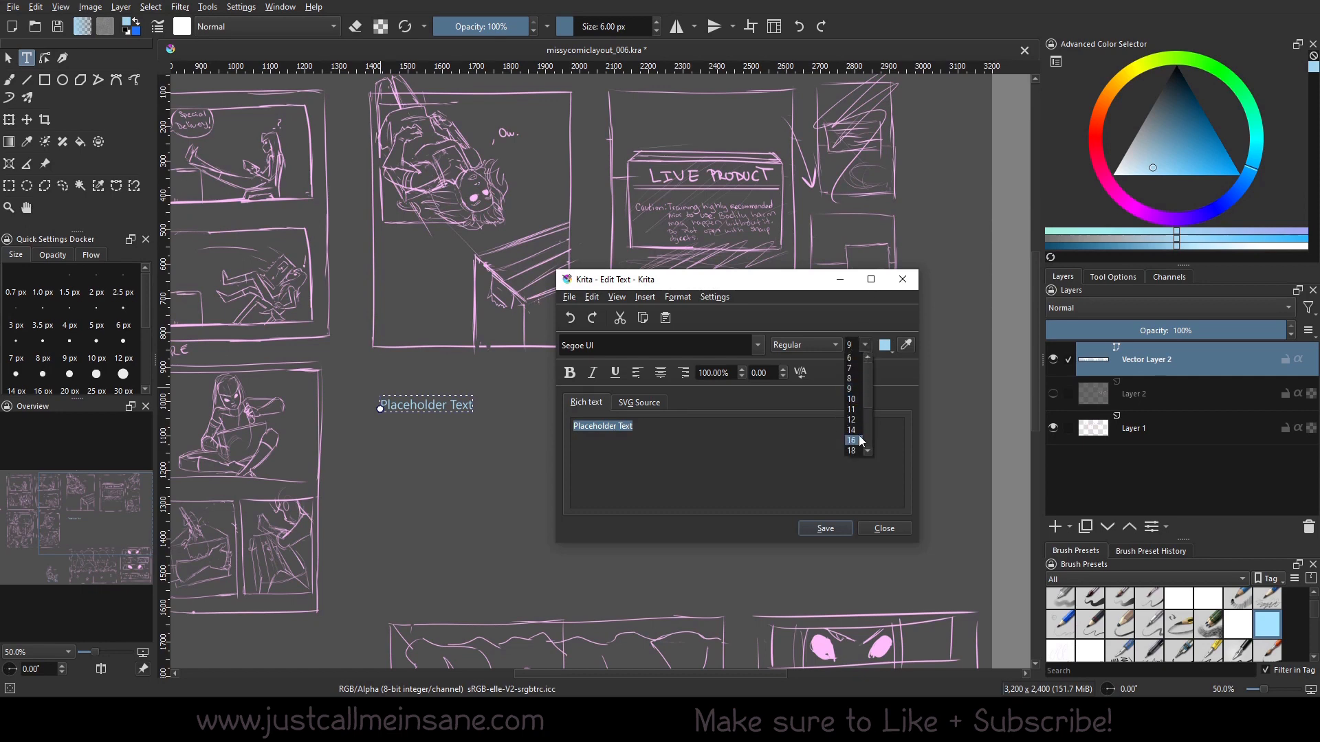
left_click(861, 436)
left_click_drag(790, 449, 573, 443)
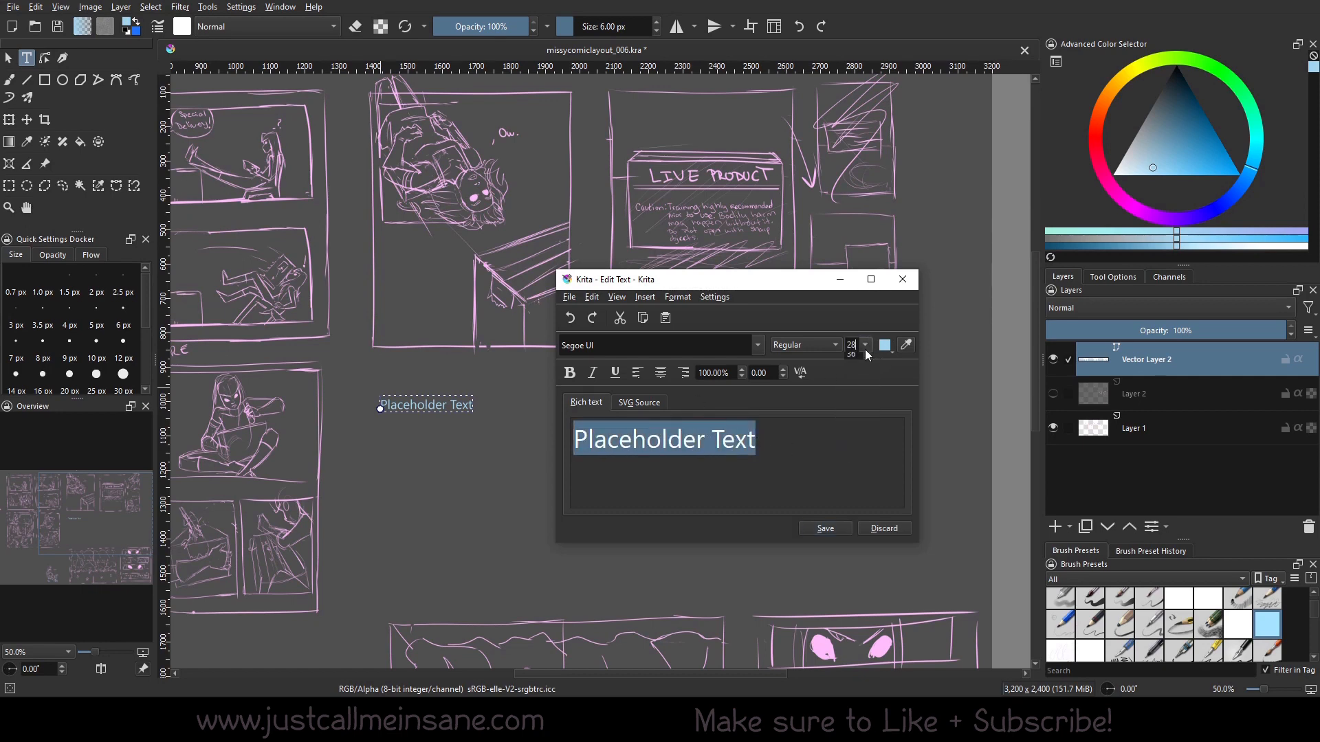
left_click(865, 346)
left_click(855, 431)
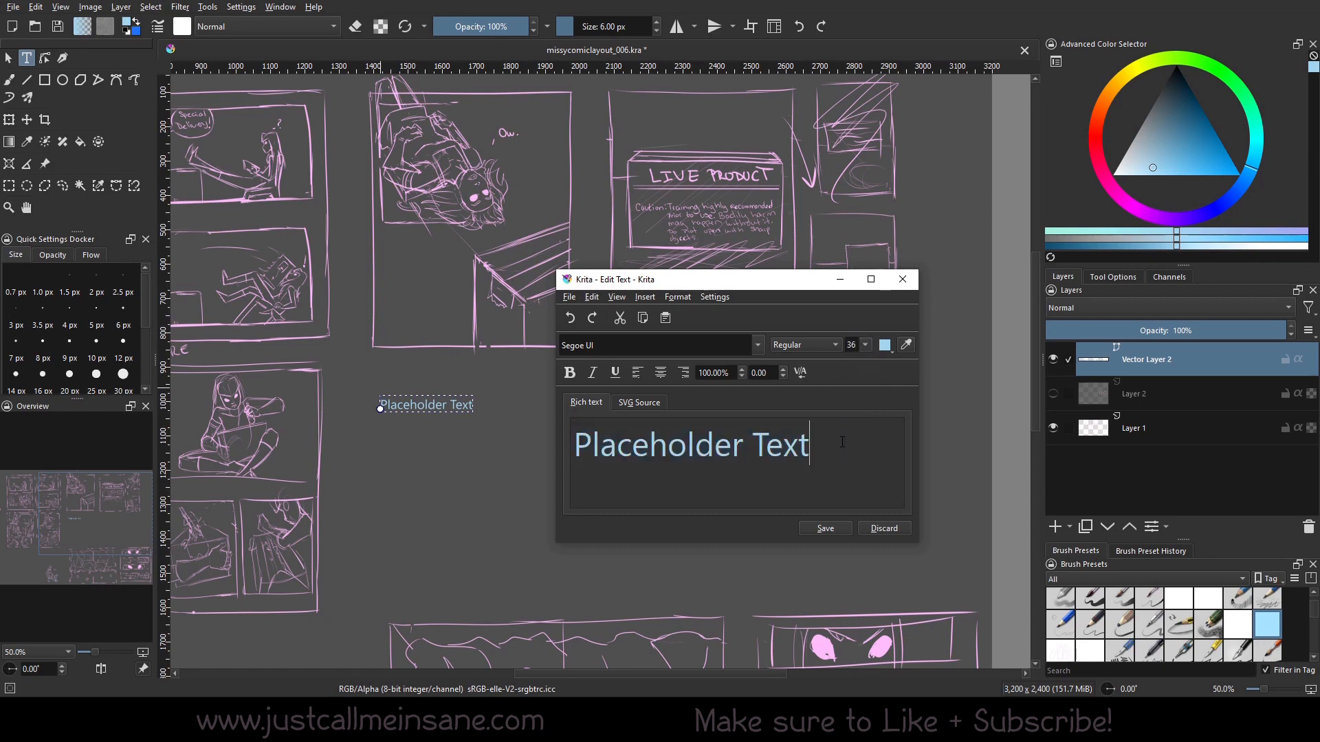
Format only the letters "olde" in "Placeholder" as Black Italic with an underline.
left_click_drag(809, 446, 779, 441)
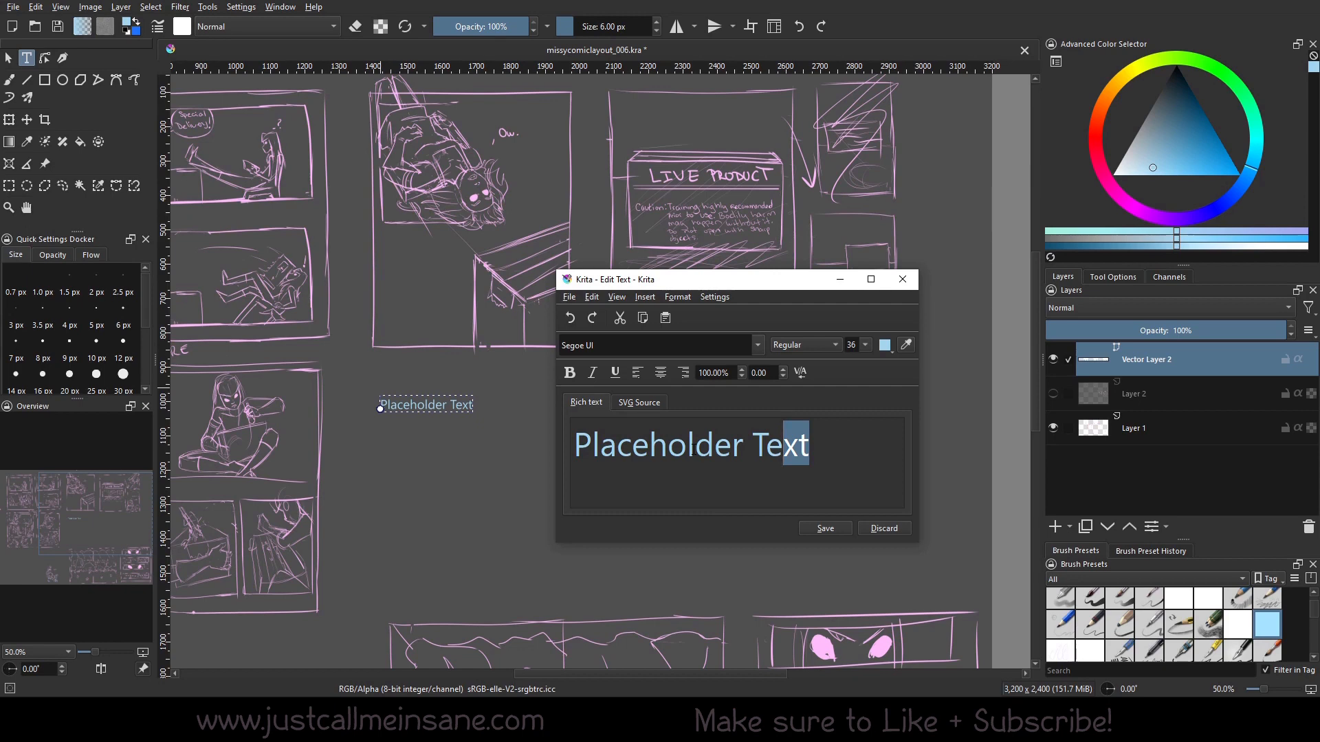
left_click_drag(667, 443, 732, 443)
left_click(778, 345)
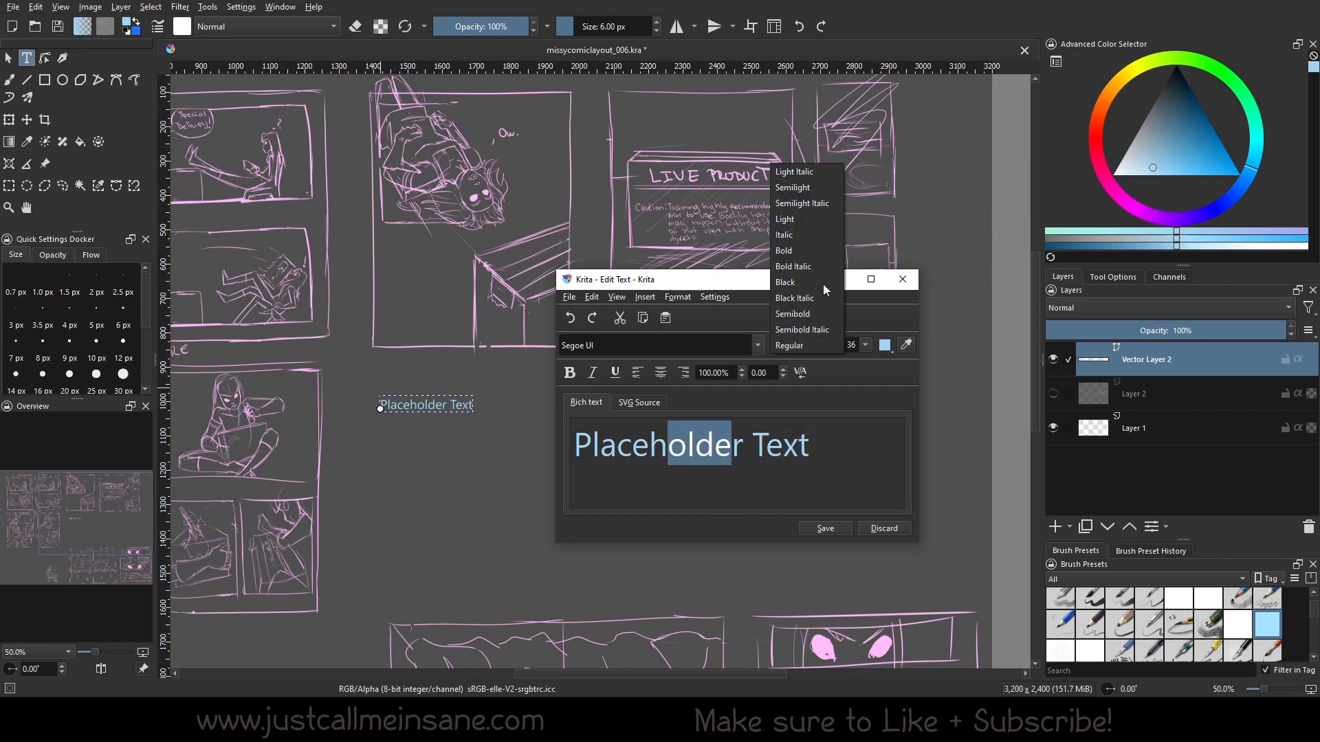
left_click(812, 281)
left_click(797, 349)
left_click(799, 322)
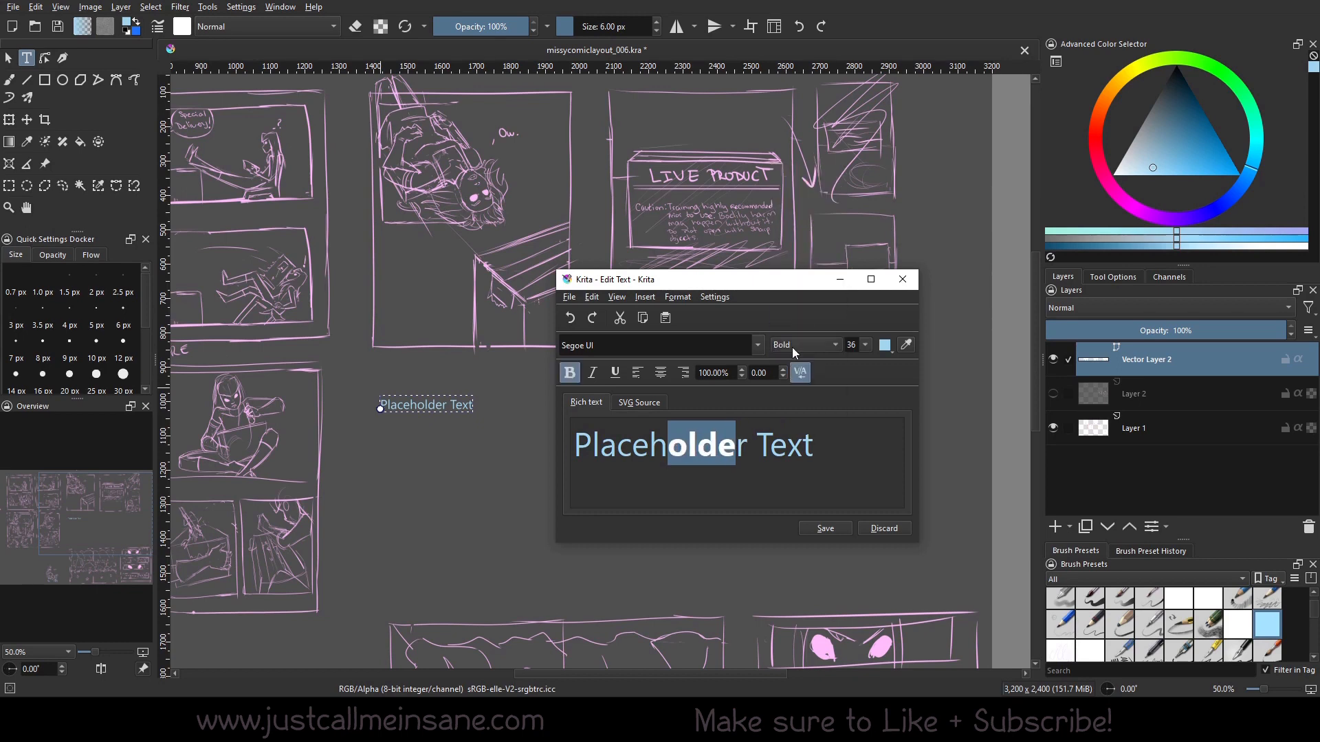
left_click(792, 347)
left_click(791, 394)
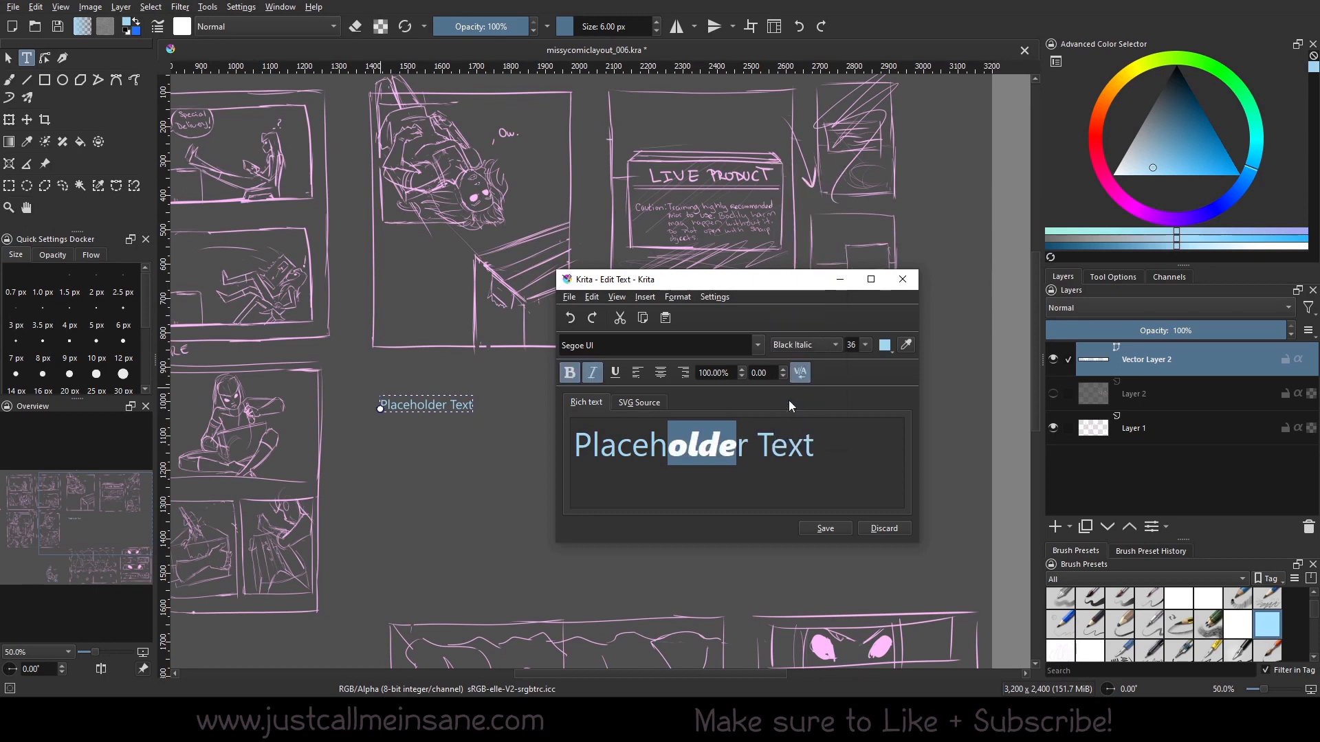
left_click(615, 372)
Try centre and right alignment on the placeholder text, select all of it and return it to left alignment.
left_click(660, 372)
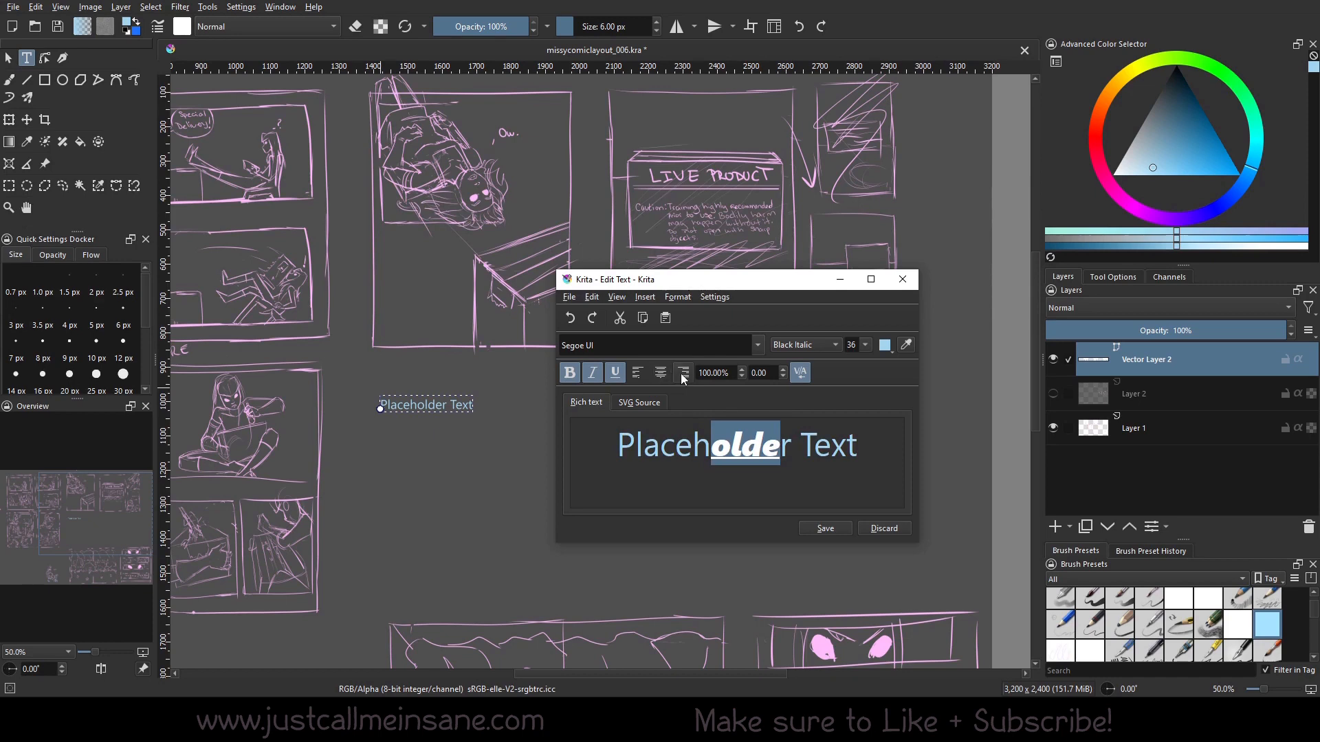
left_click(683, 372)
left_click_drag(662, 446, 952, 446)
left_click(660, 372)
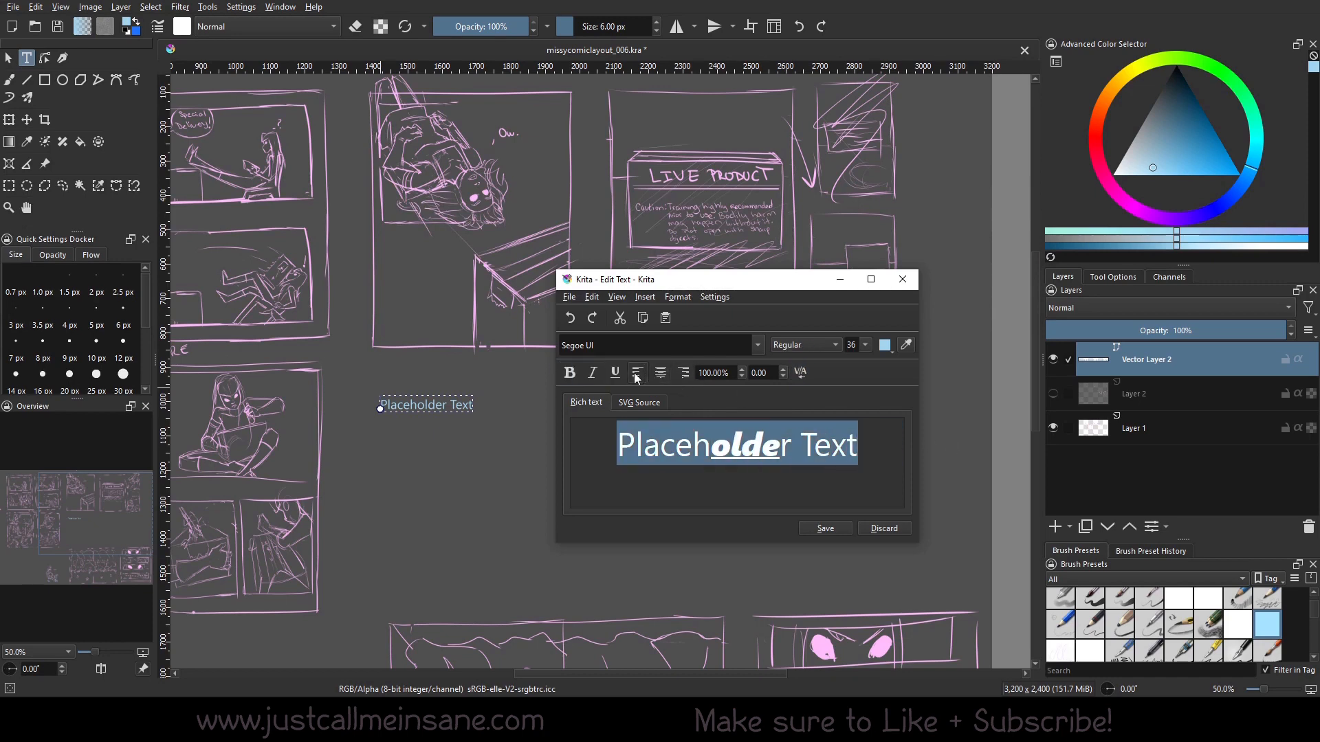
left_click(637, 372)
Try reducing the line height of the selected text to 50% and restore it to 100%.
left_click(741, 376)
scroll(744, 377, "down", 5)
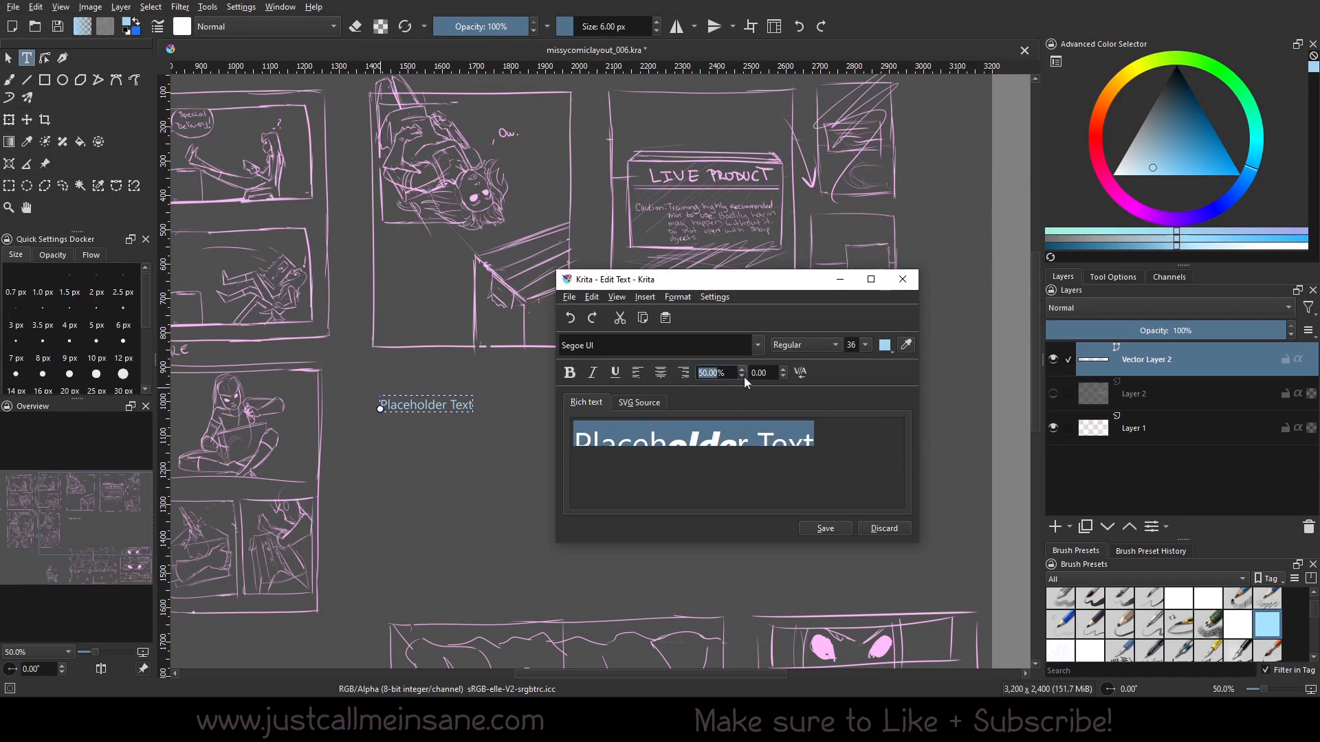
scroll(739, 373, "up", 2)
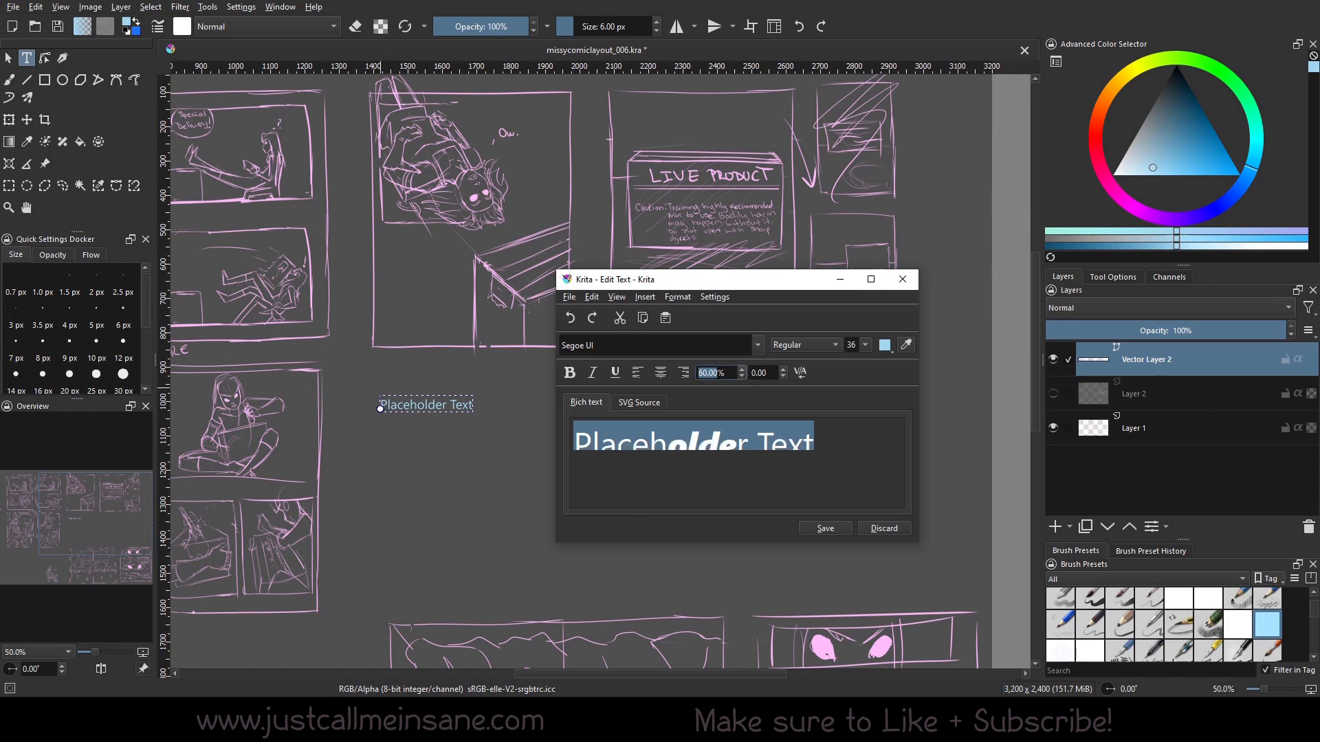
scroll(740, 373, "up", 4)
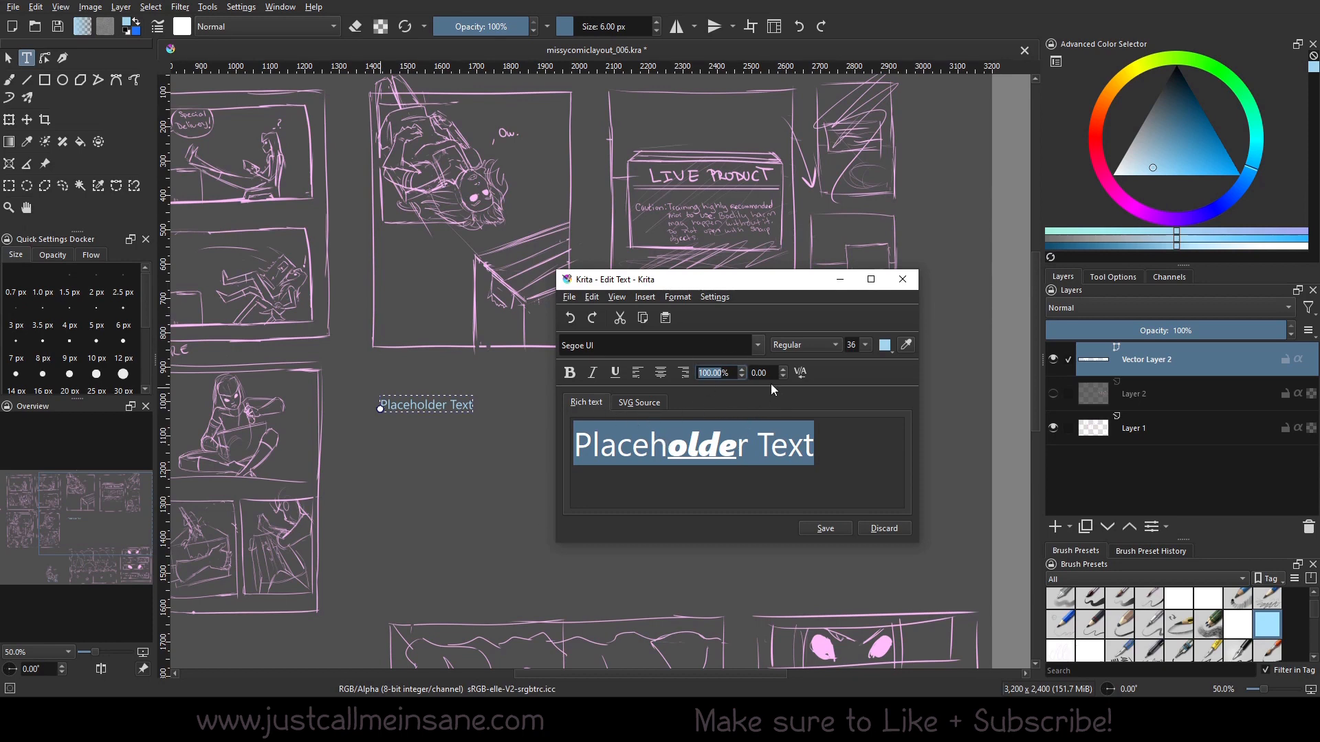
Increase the letter spacing of the selected placeholder text to 6.00 and turn on kerning.
left_click(784, 371)
left_click(784, 371)
left_click(783, 370)
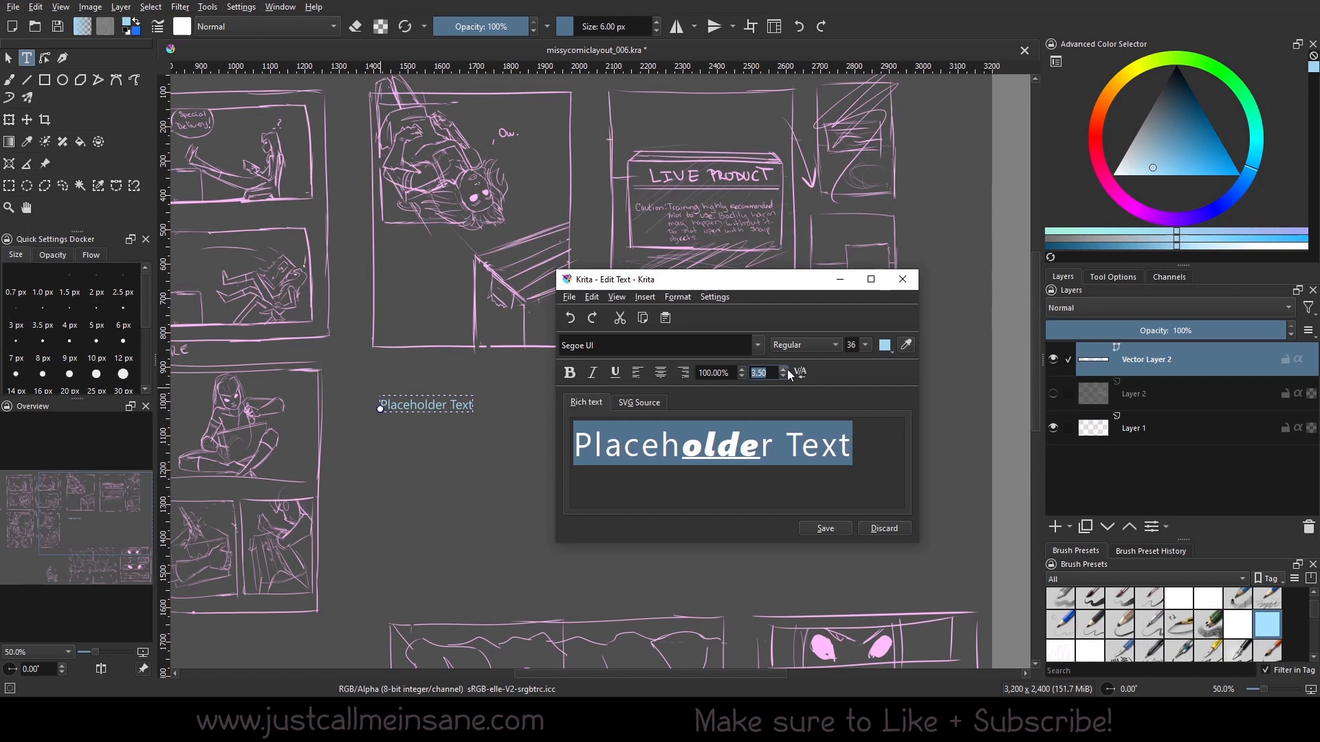
left_click(784, 371)
left_click(783, 371)
left_click(784, 370)
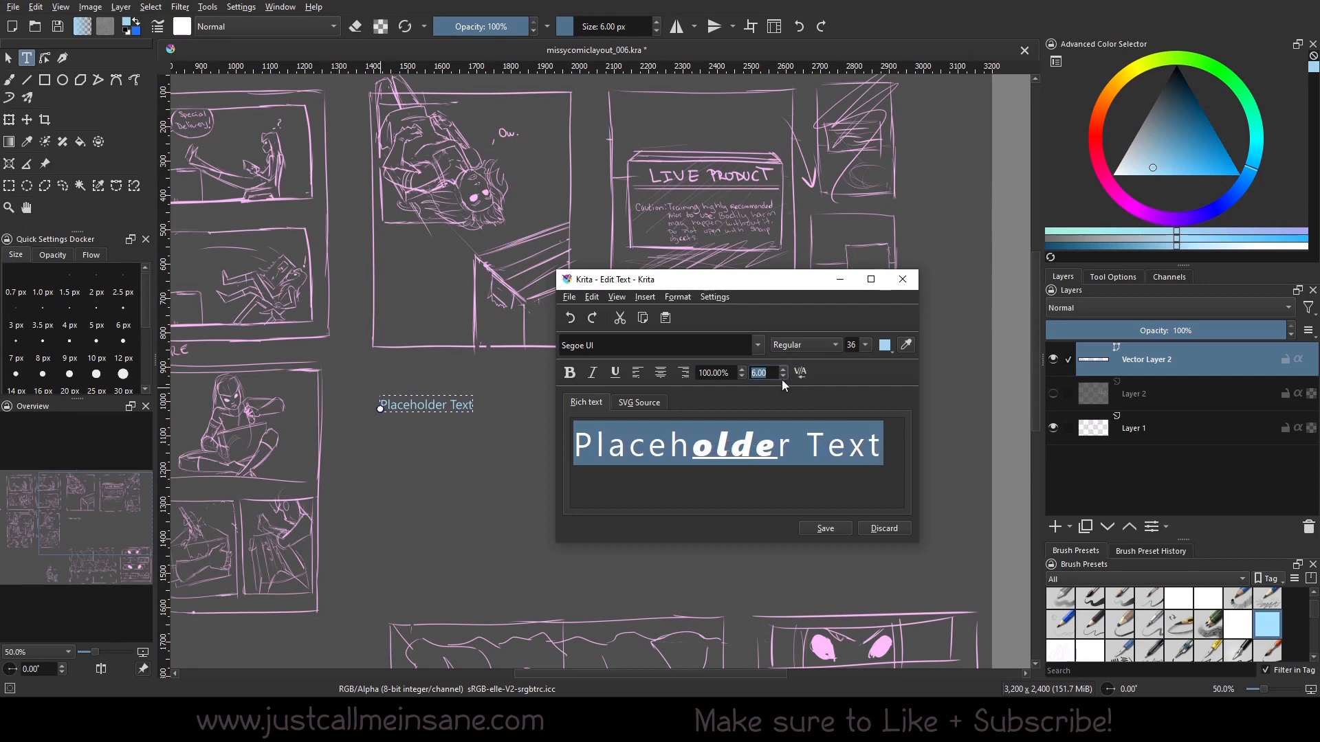
left_click(801, 372)
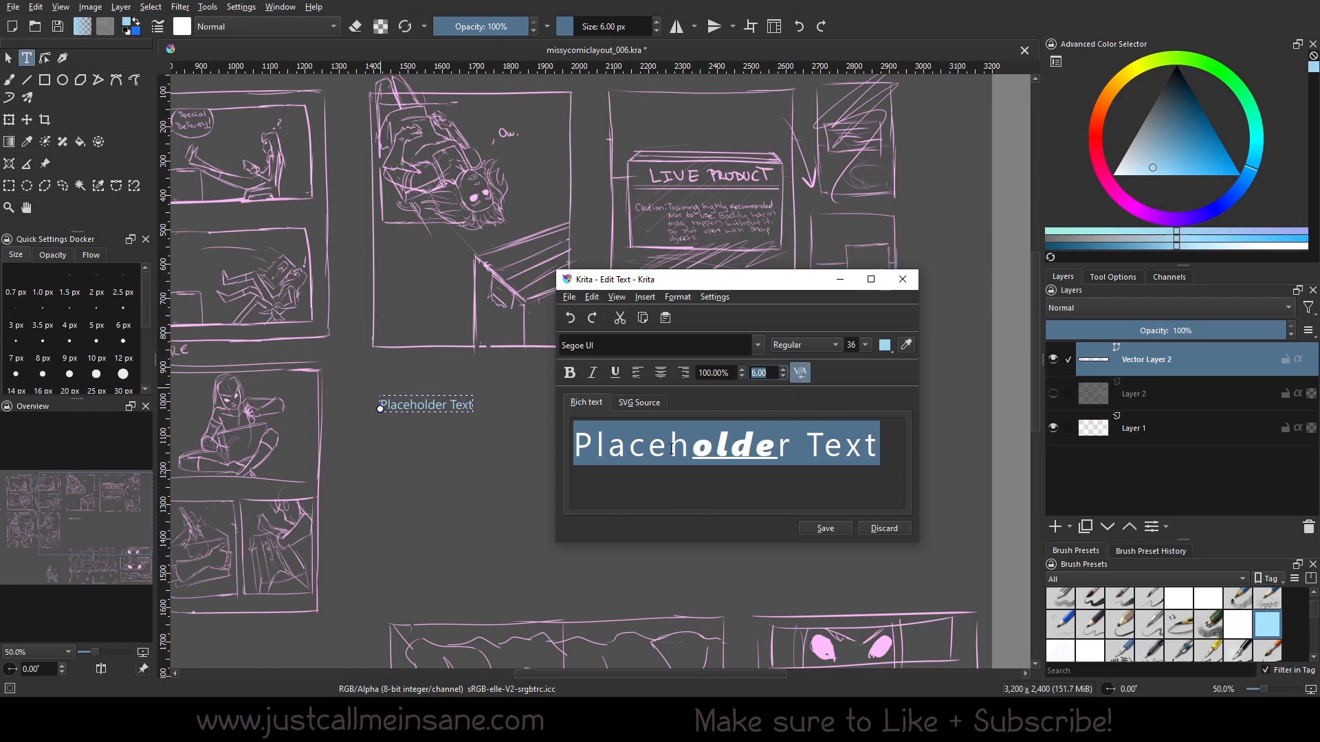
Apply superscript to the whole placeholder text.
left_click(687, 450)
key("ctrl+a")
left_click(678, 297)
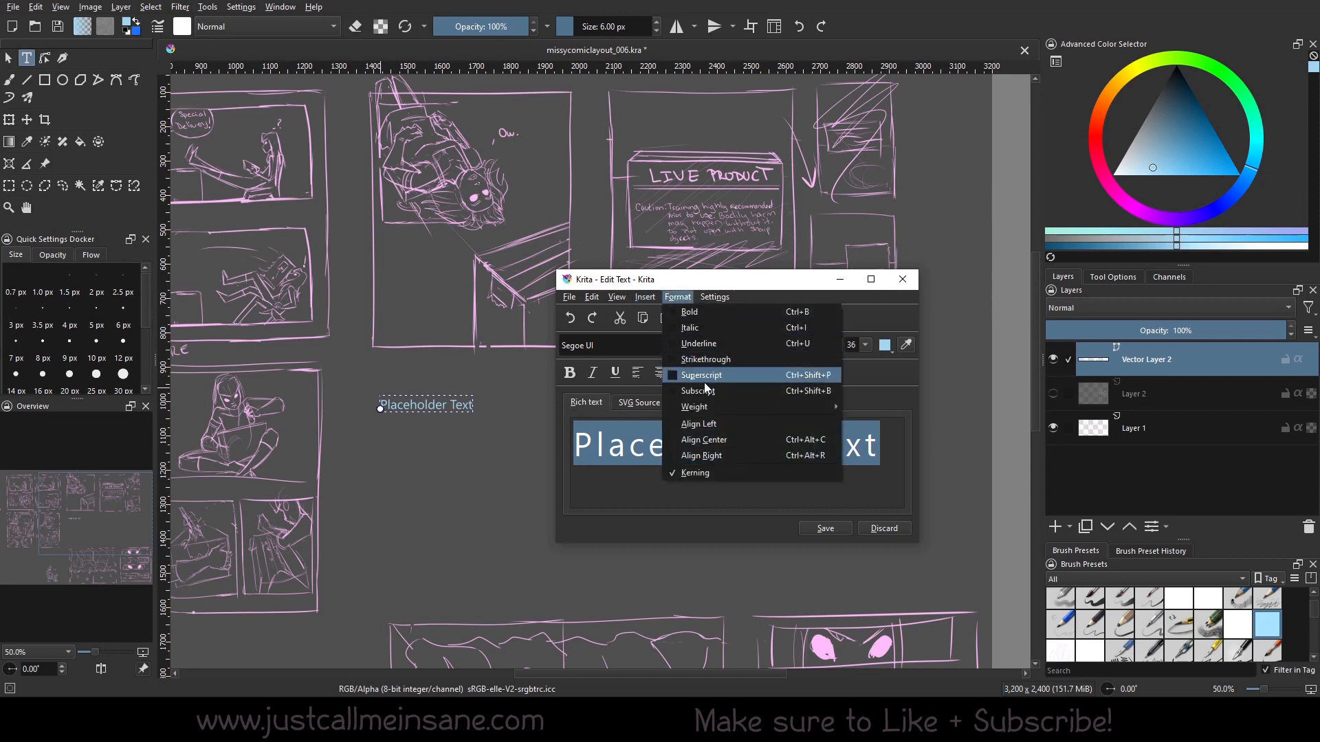
left_click(704, 377)
left_click(683, 298)
left_click(578, 441)
Format only the letters "la" in "Placeholder" as subscript and save the text to the canvas.
left_click_drag(591, 441, 614, 441)
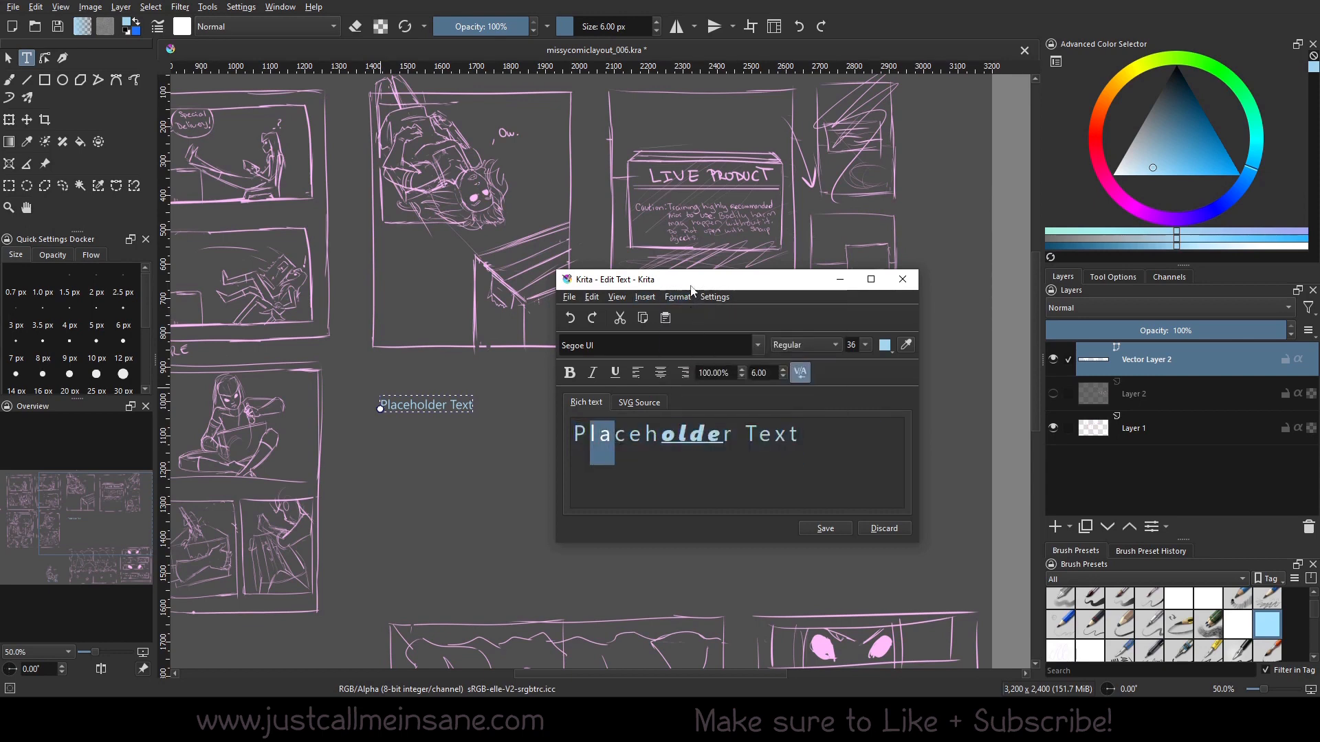
left_click(683, 297)
left_click(685, 394)
left_click(651, 479)
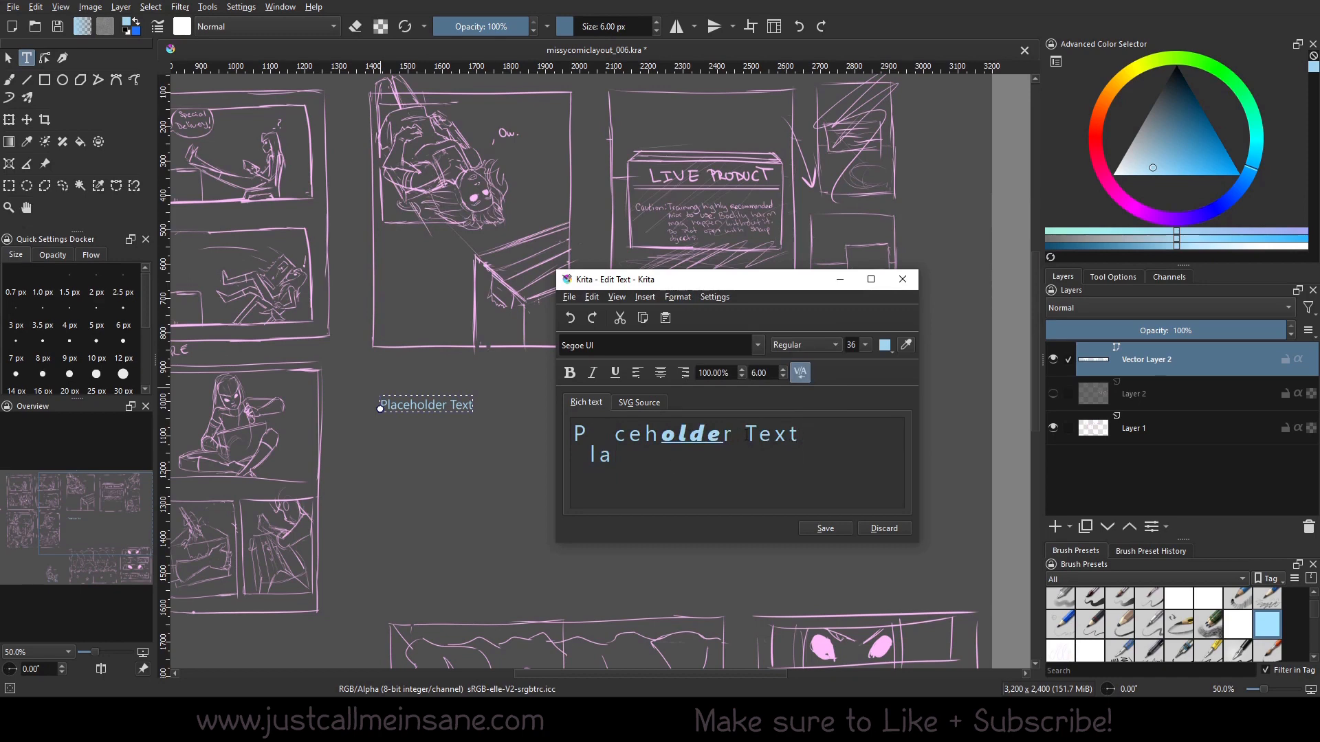
left_click_drag(745, 446, 576, 447)
left_click(825, 529)
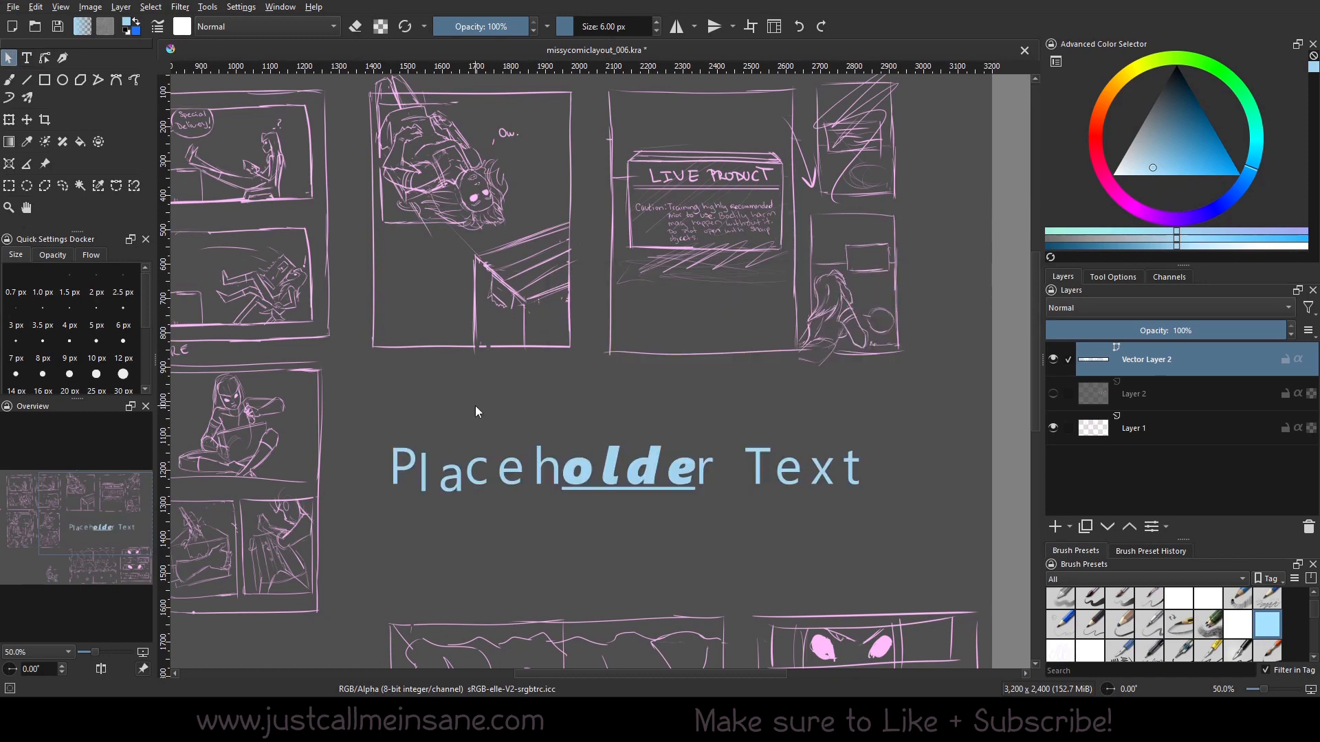
Inspect the placeholder text's geometry and fill options, and reopen its text editor to review the formatting without editing.
left_click(1133, 278)
left_click(766, 445)
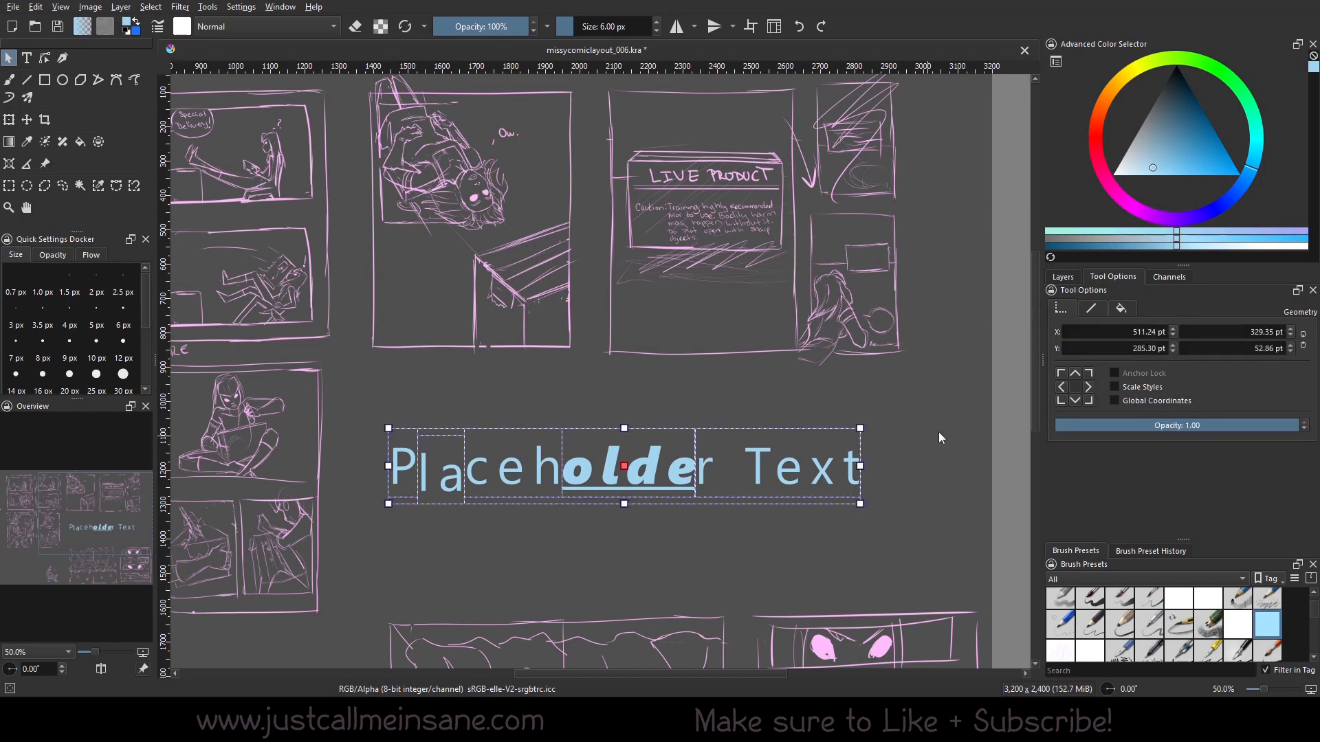
left_click(1120, 308)
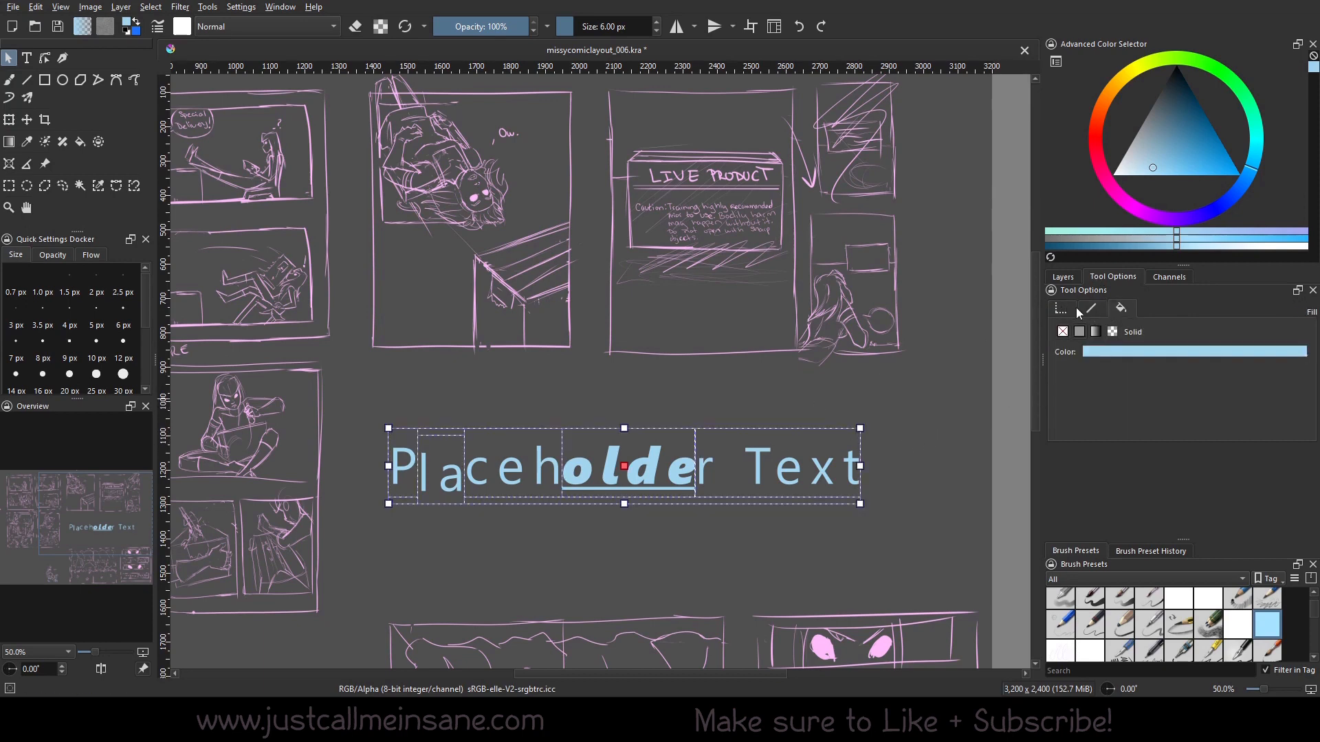
key("t")
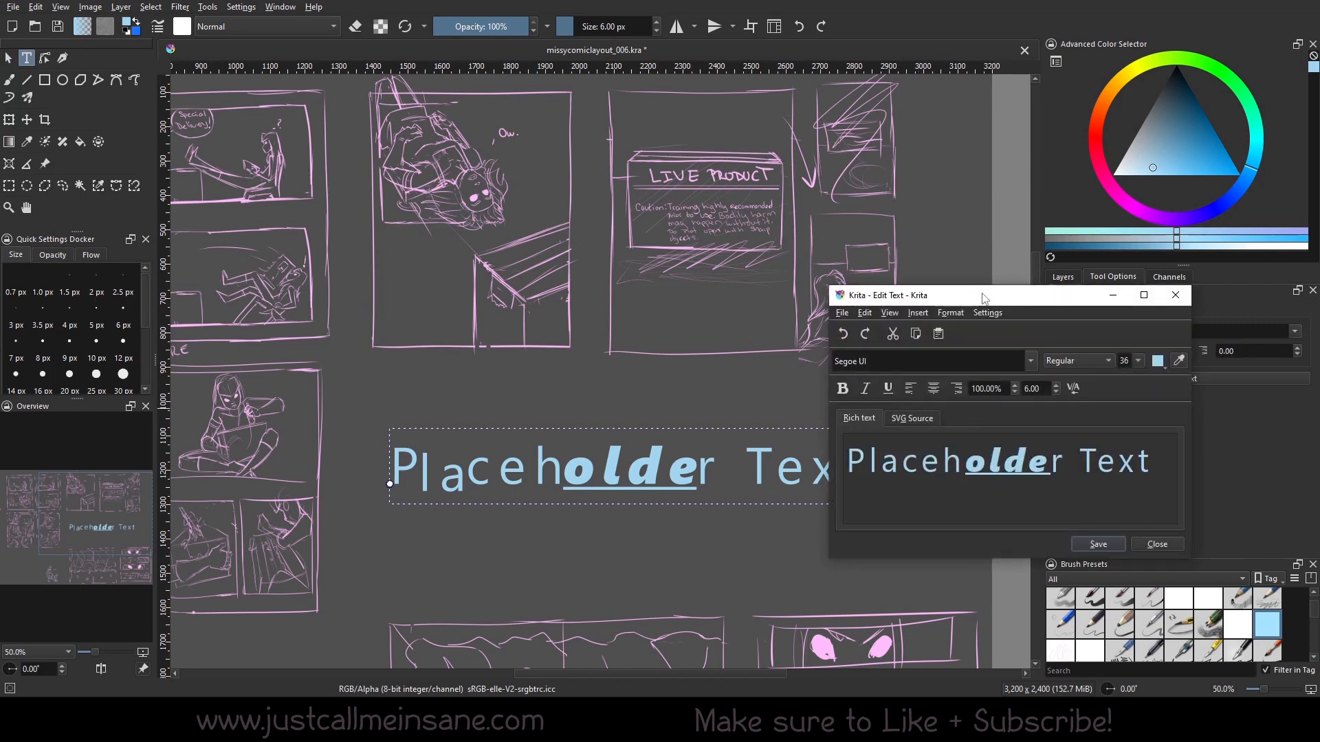
left_click_drag(988, 297, 673, 150)
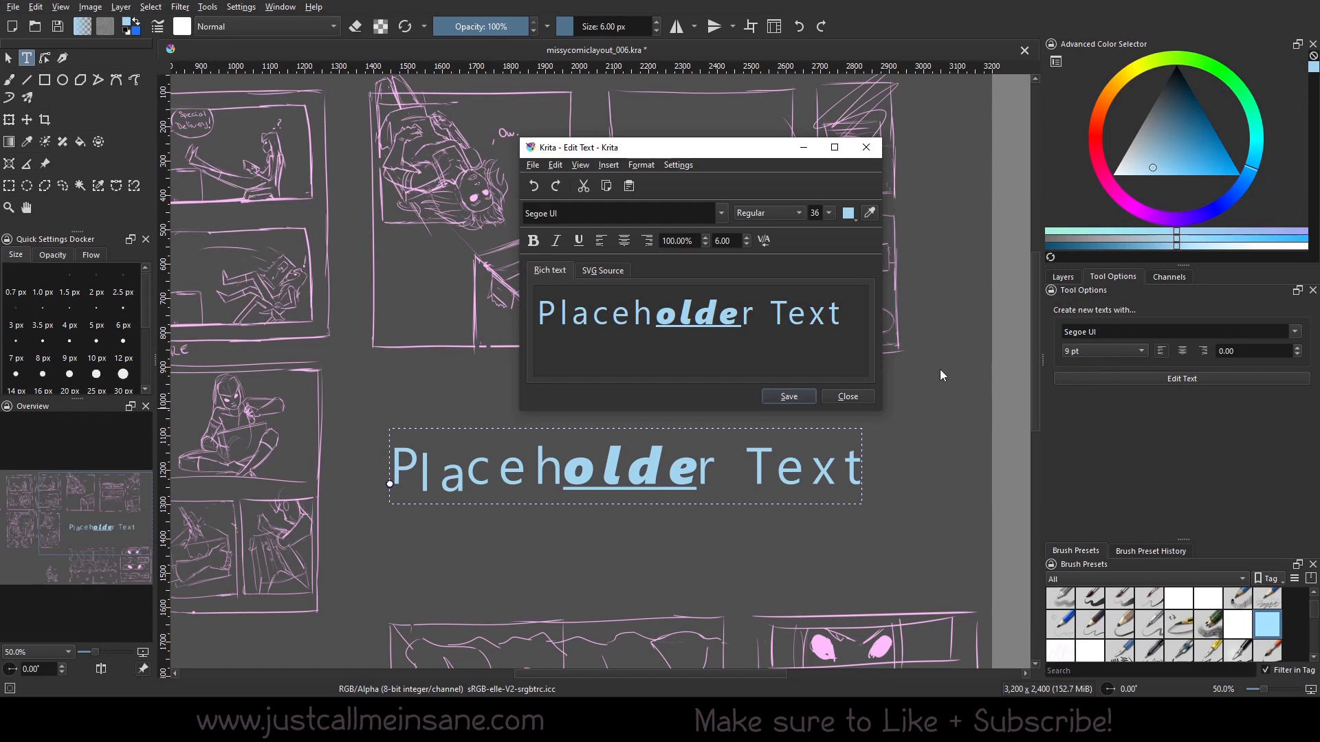
left_click(847, 396)
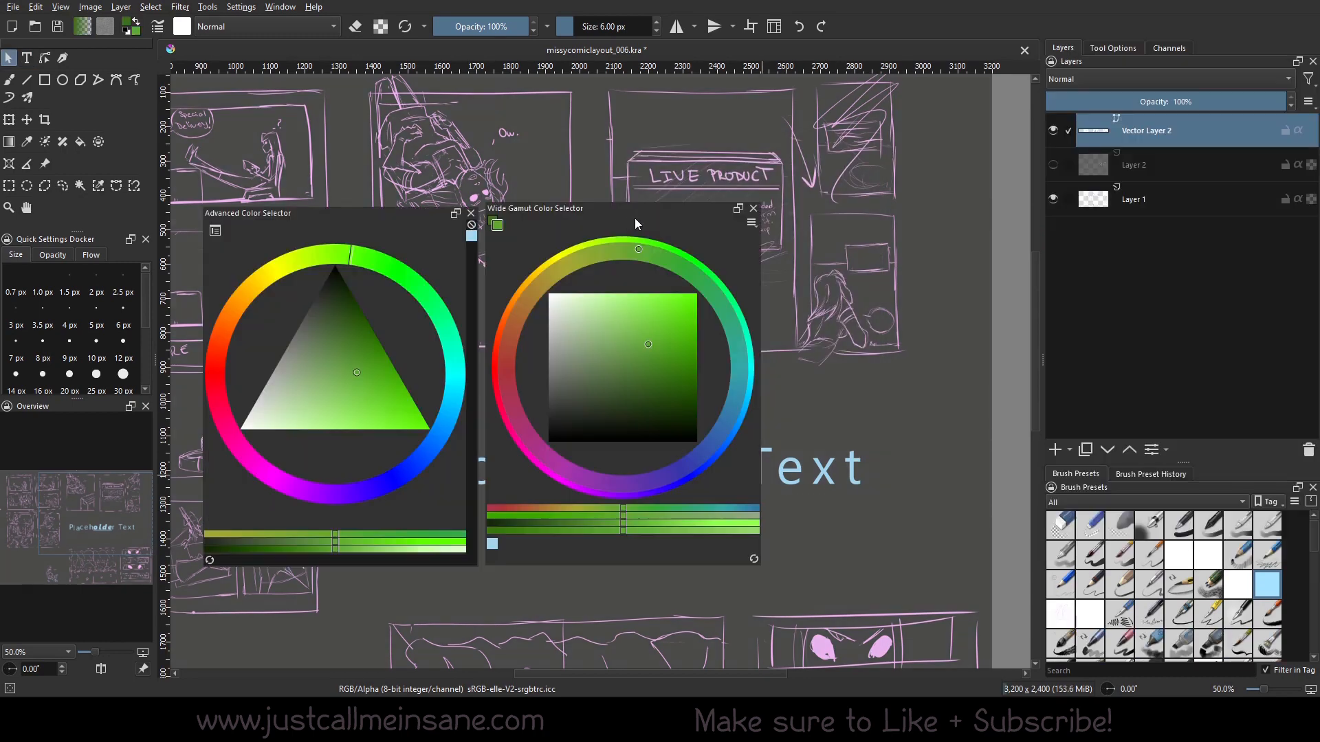
Align the floating Wide Gamut Color Selector beside the Advanced Color Selector and check where dockers are enabled.
mouse_move(618, 212)
left_mouse_down()
mouse_move(605, 224)
mouse_move(629, 215)
left_mouse_up()
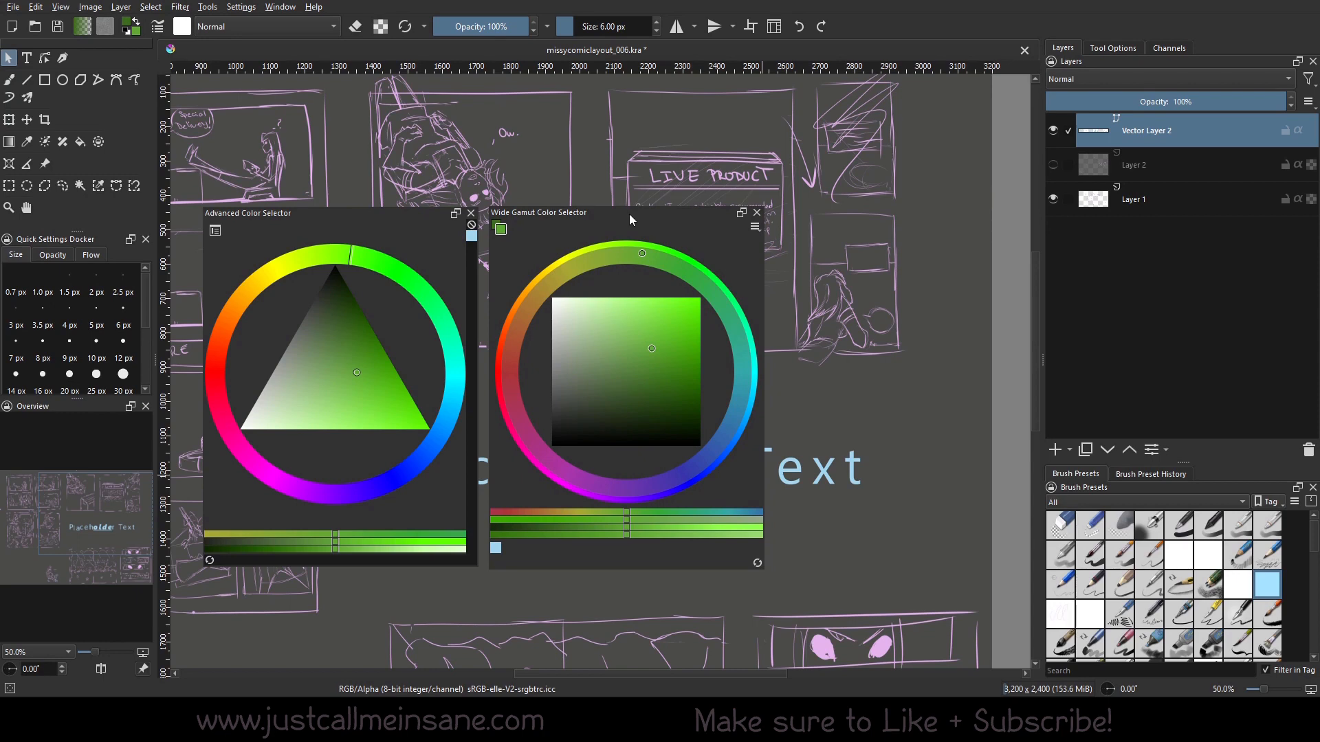
left_click(242, 7)
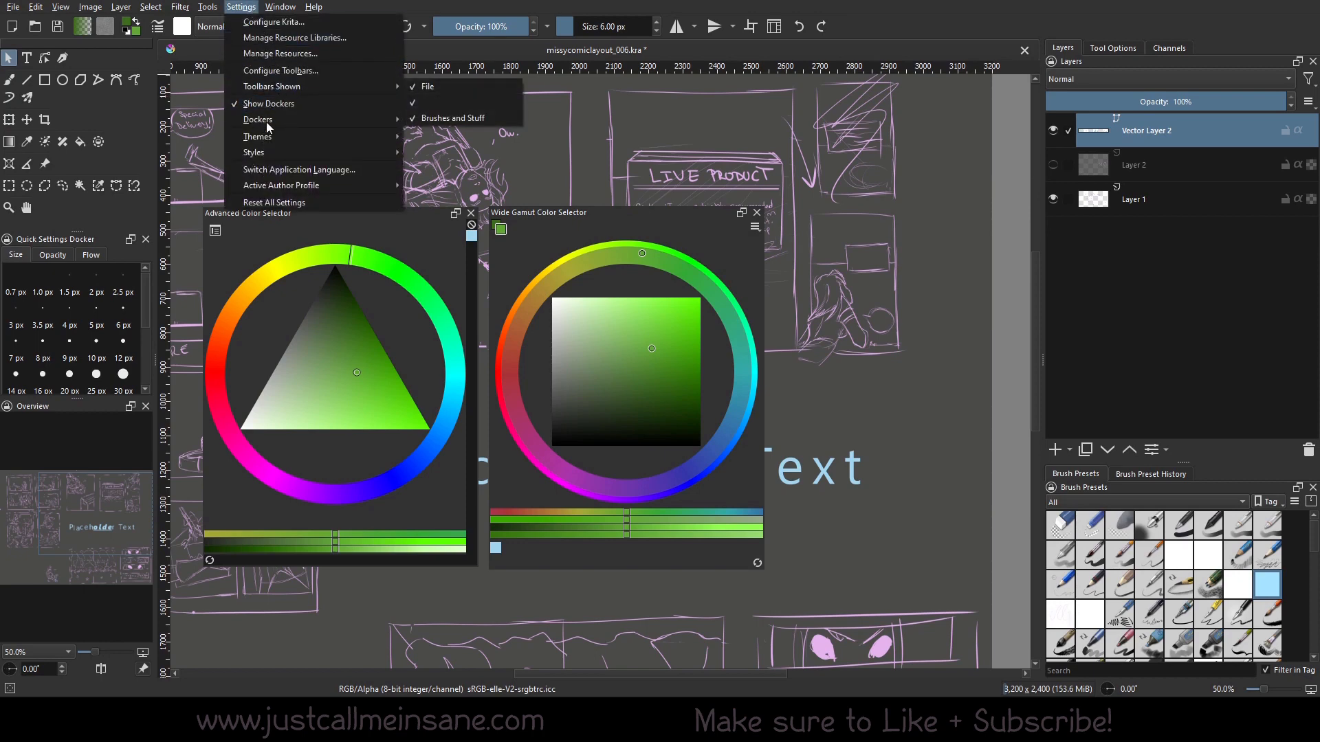
mouse_move(273, 126)
left_click(717, 248)
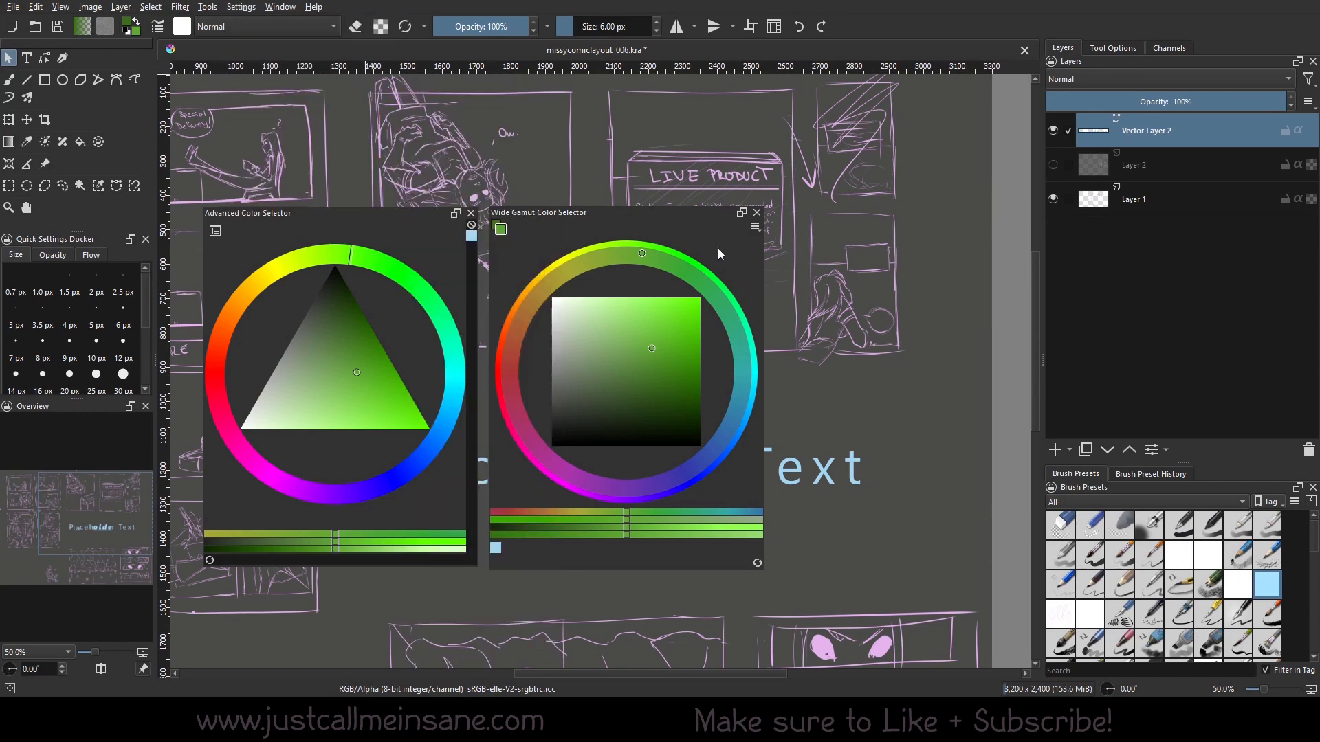
Choose a very dark green in the Wide Gamut Color Selector and shift its hue to red.
mouse_move(620, 305)
left_mouse_down()
mouse_move(600, 333)
mouse_move(661, 379)
mouse_move(615, 375)
mouse_move(635, 393)
mouse_move(612, 419)
mouse_move(677, 426)
left_mouse_up()
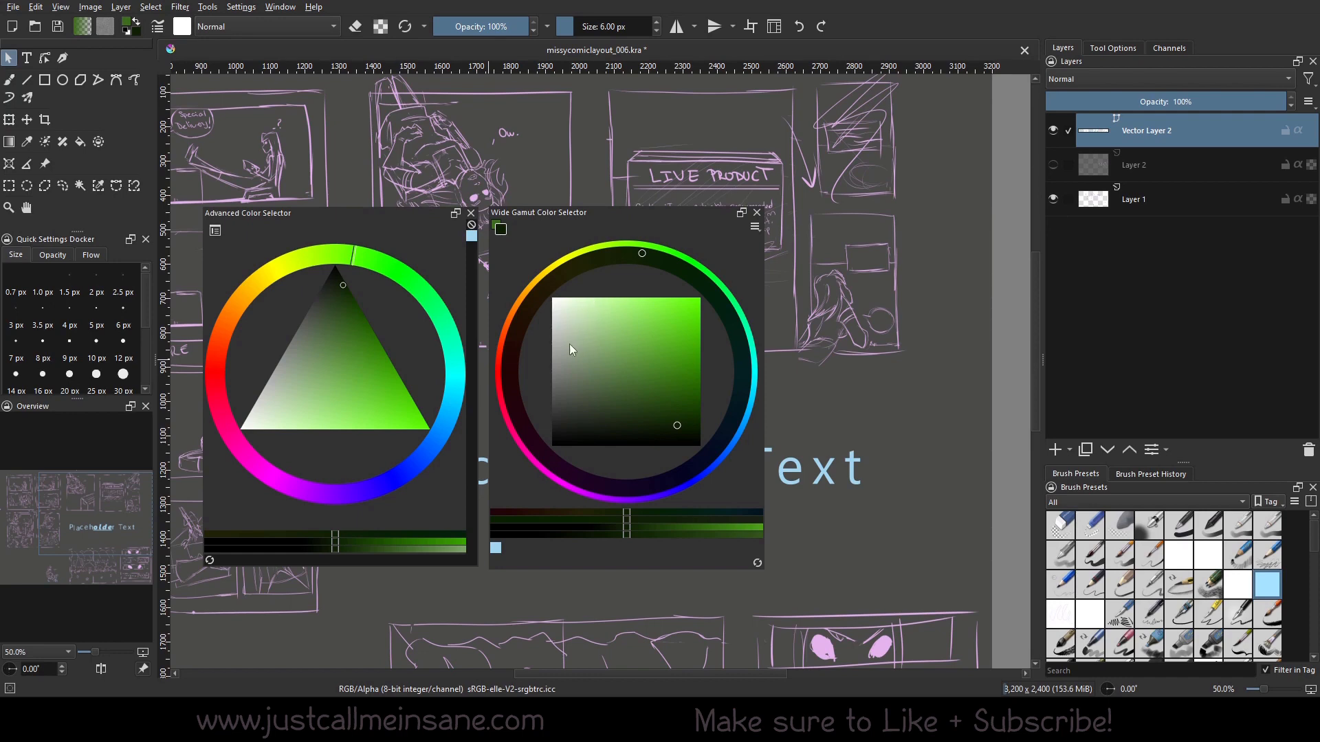
left_click(518, 369)
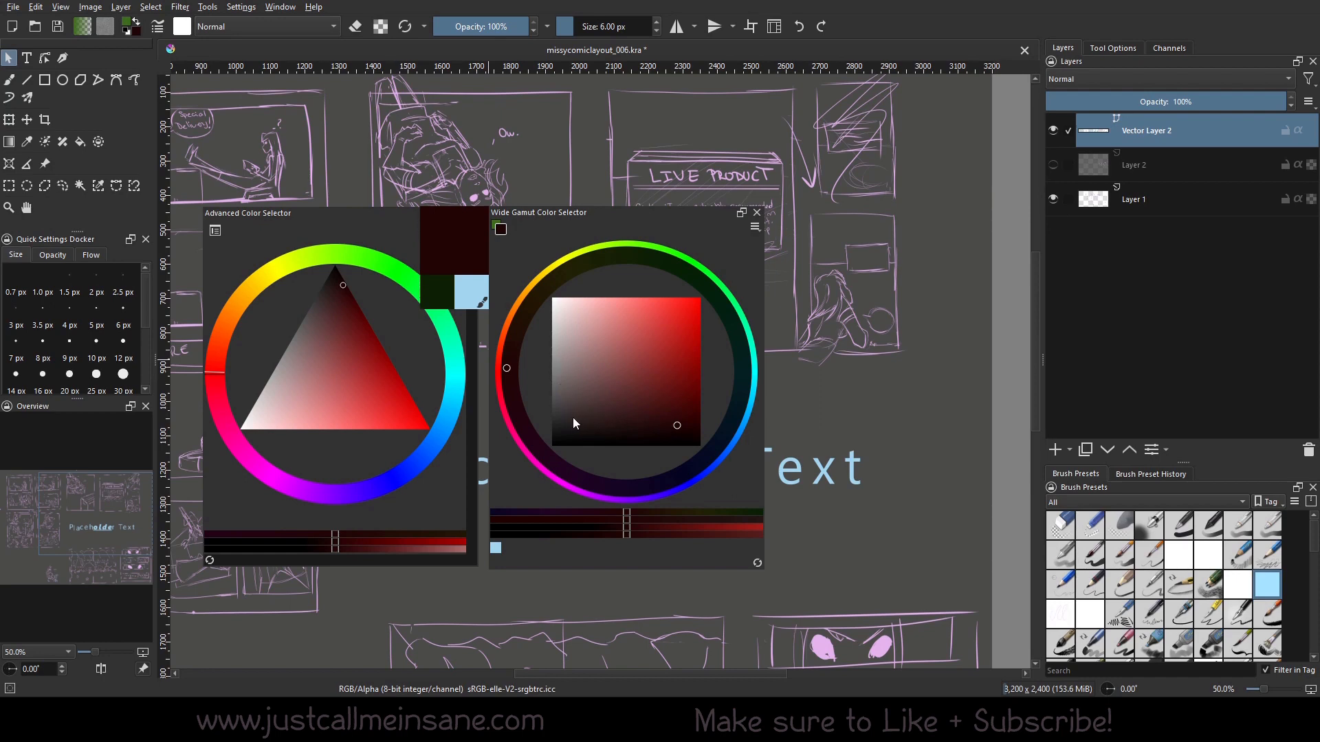
Set the Wide Gamut Color Selector's hue ring appearance to Static.
left_click(755, 226)
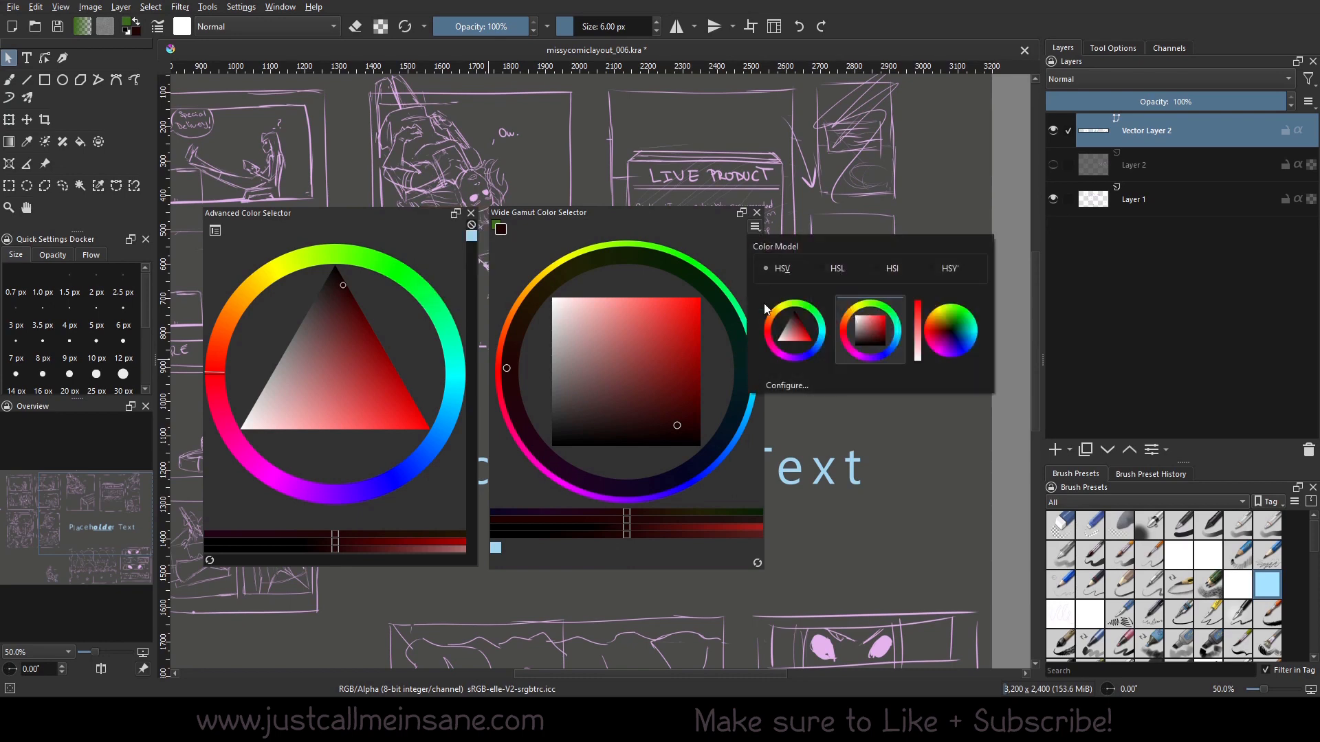
left_click(786, 385)
left_click_drag(589, 169, 946, 272)
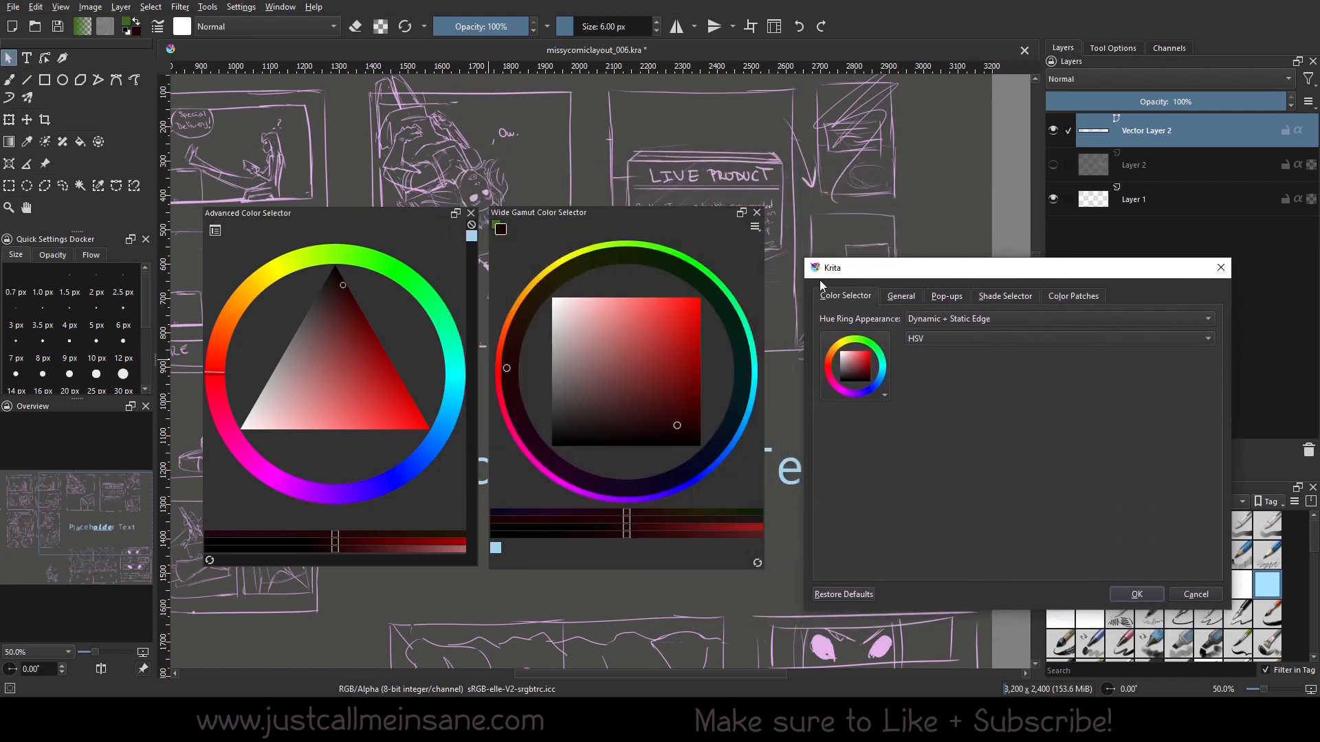
left_click(934, 318)
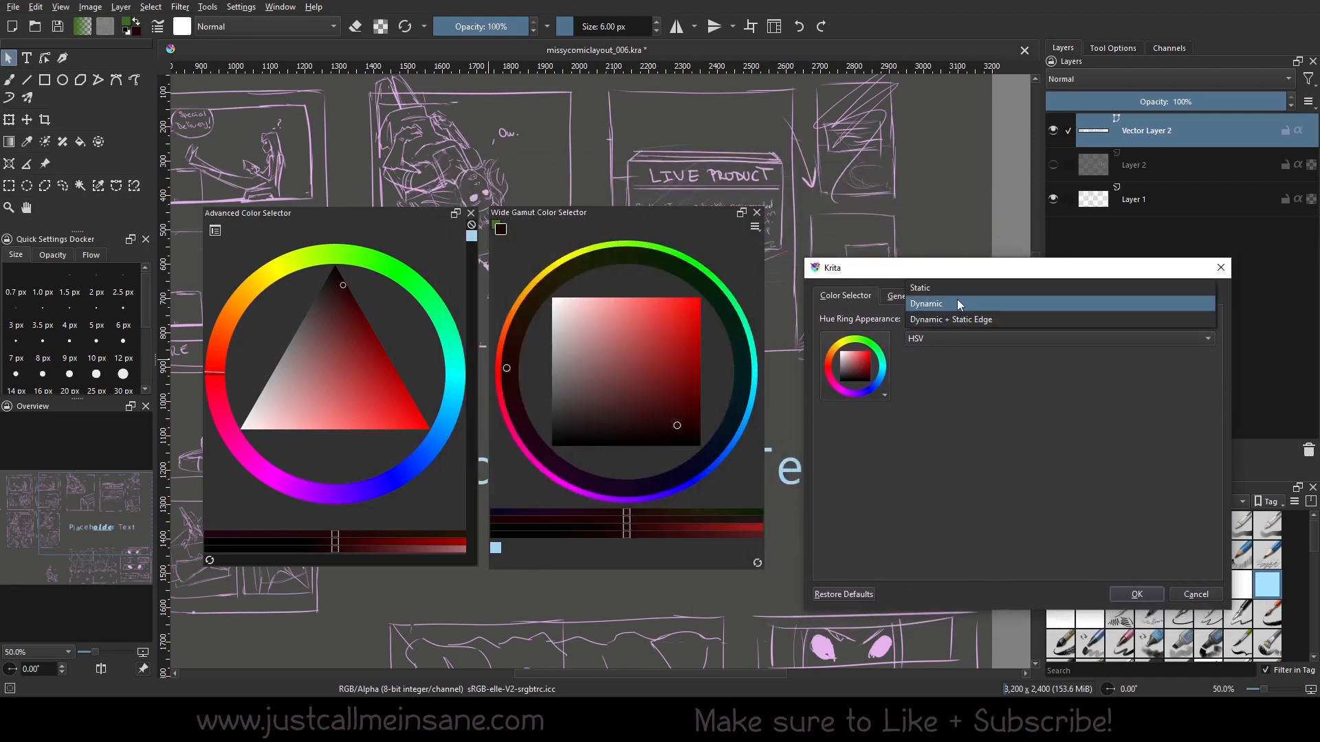
left_click(928, 286)
left_click(1136, 595)
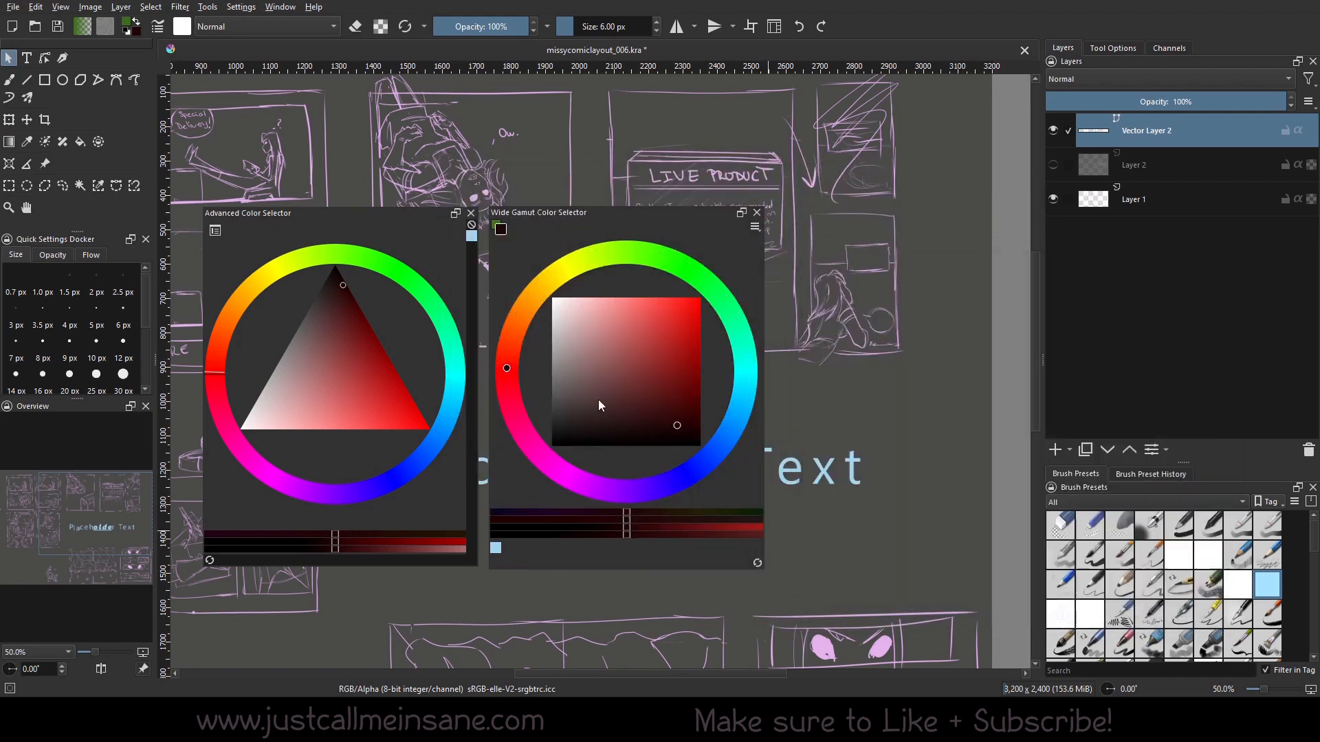
Test the static hue ring by choosing a bright red, a dark red and a muted light red.
left_click_drag(619, 396, 699, 326)
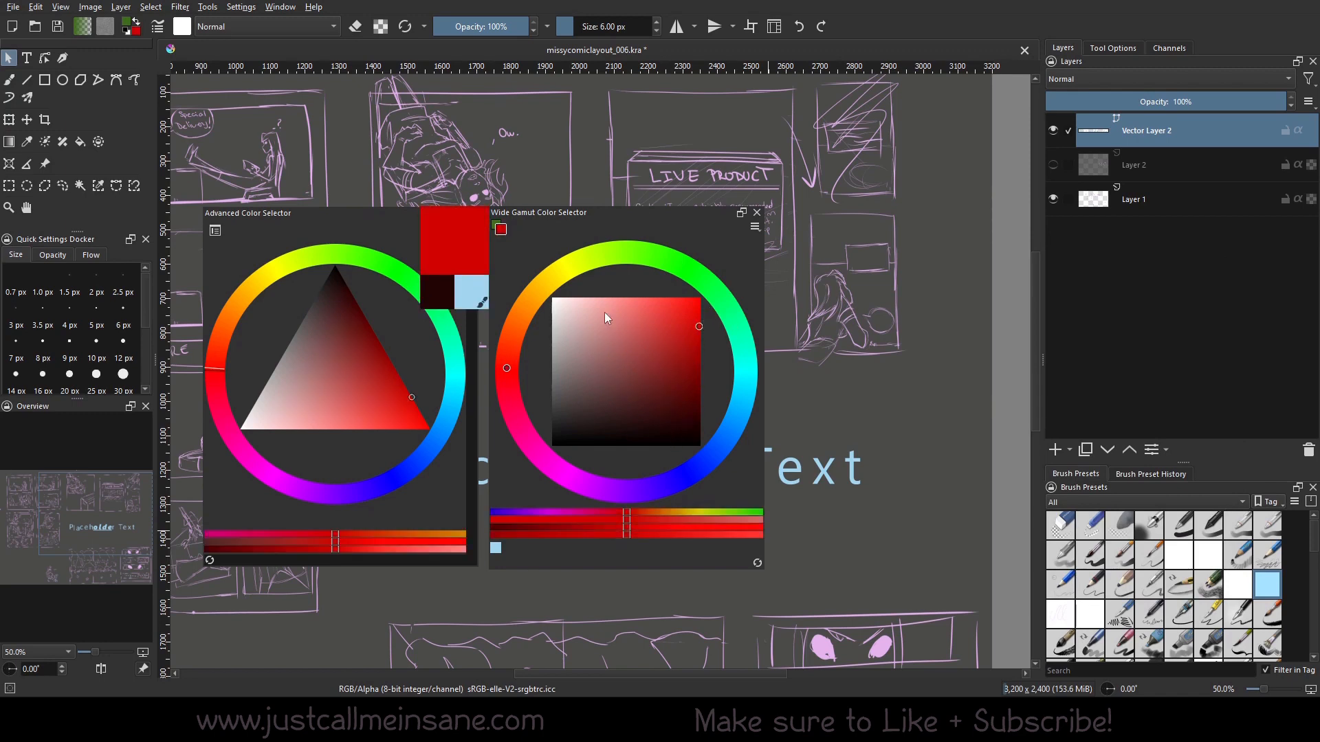
left_click(651, 387)
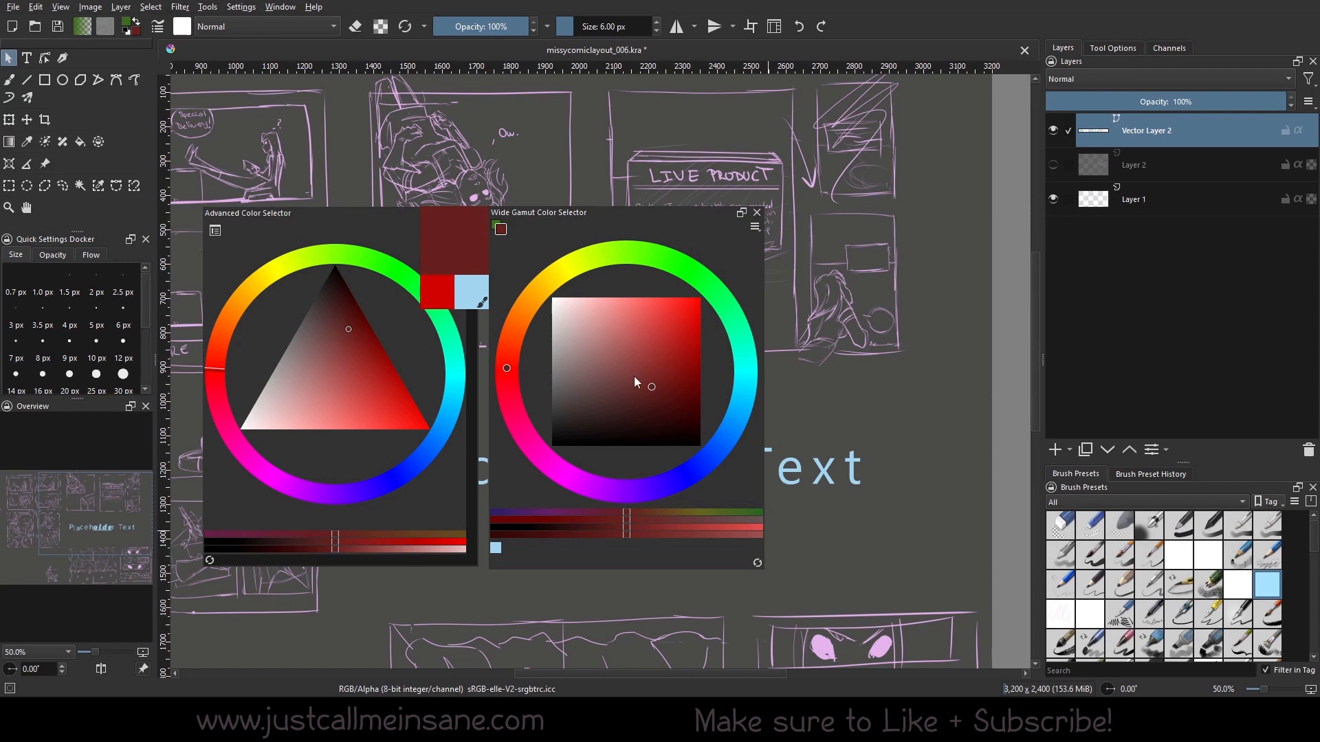
left_click_drag(634, 378, 619, 354)
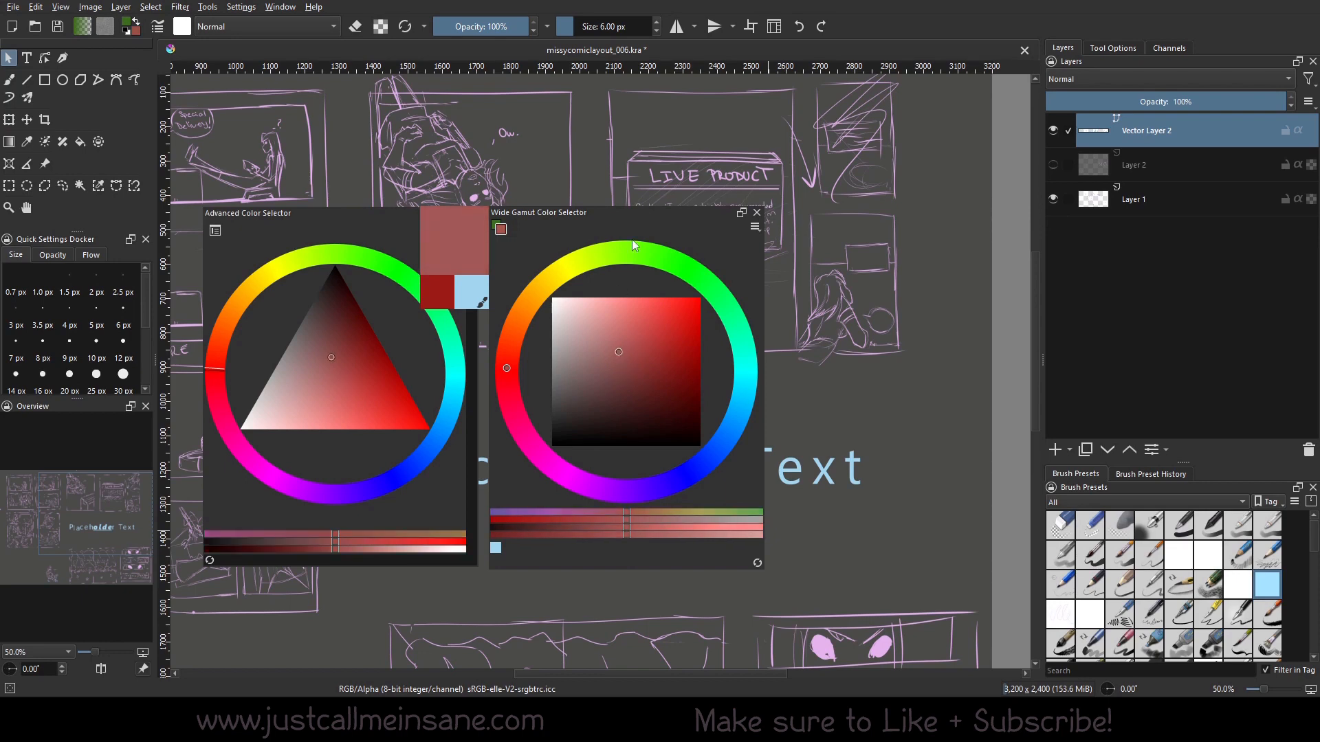
Set the Wide Gamut Color Selector's hue ring appearance to Dynamic.
left_click(753, 227)
left_click(802, 376)
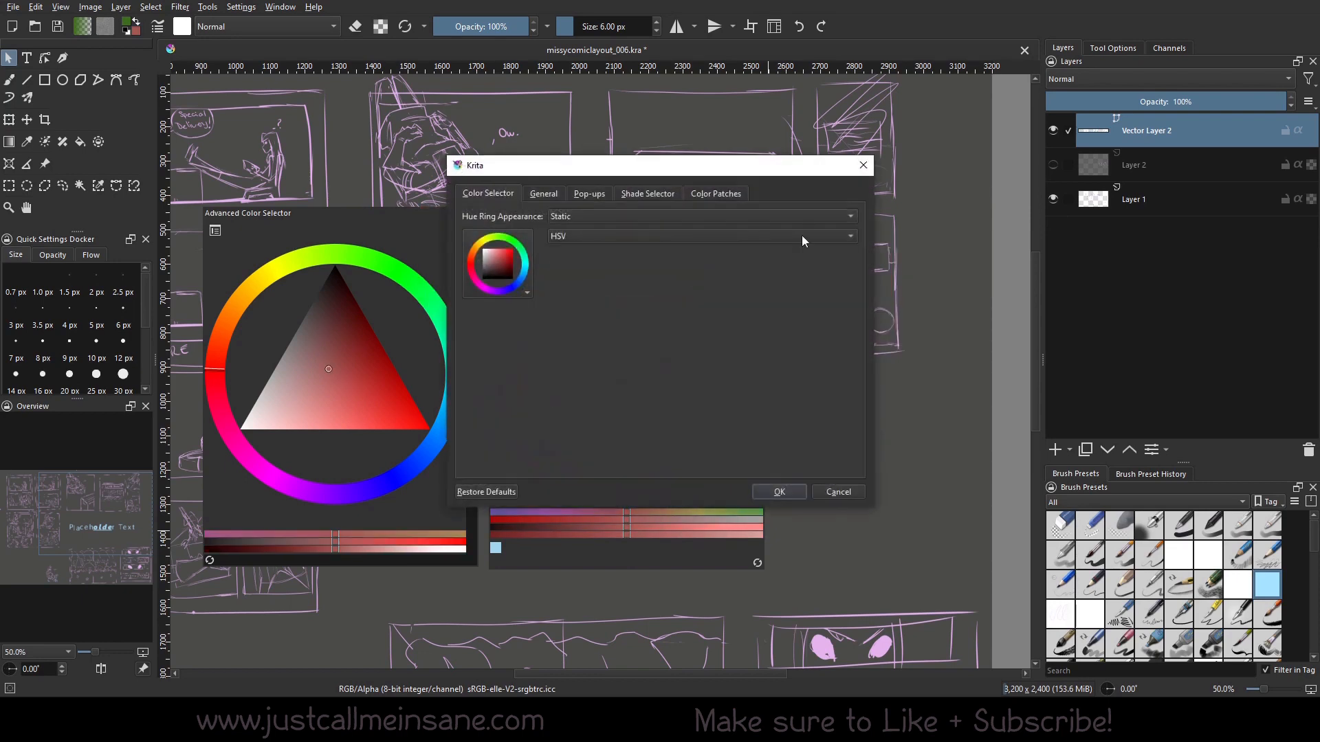
left_click(698, 216)
left_click(708, 231)
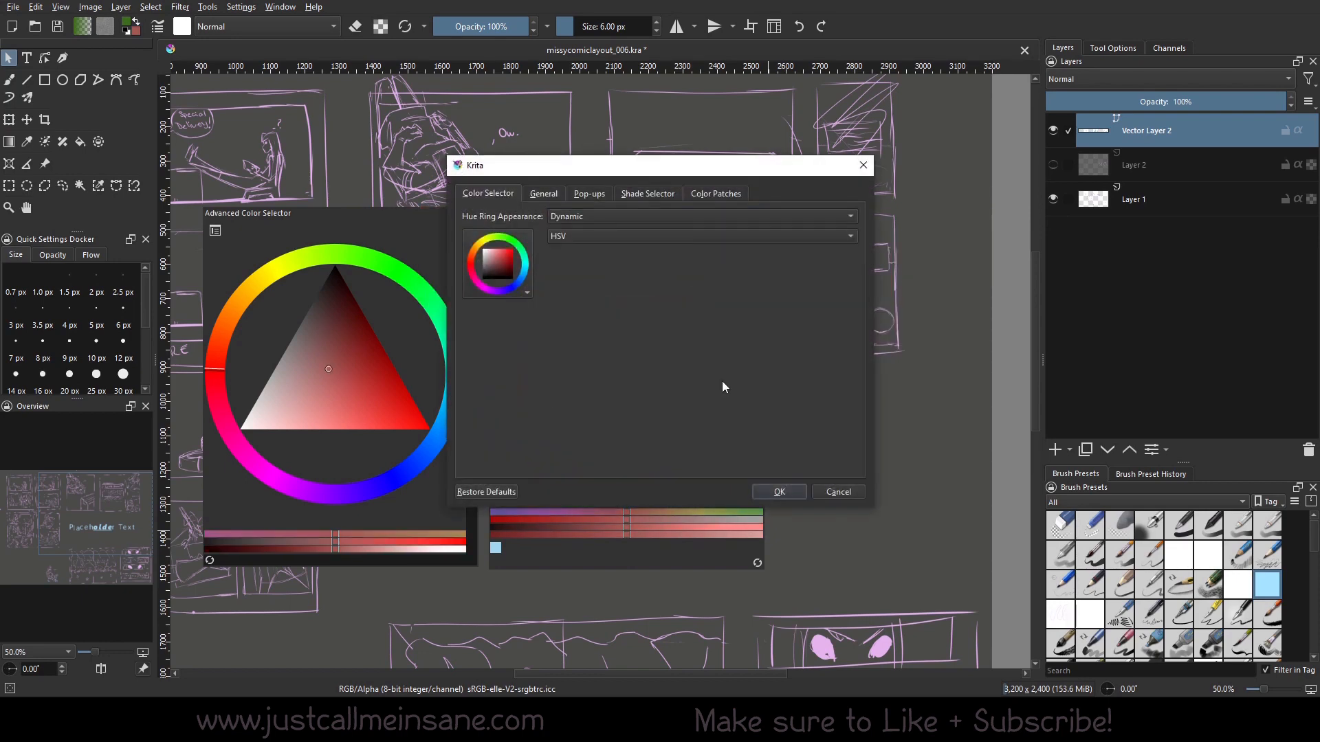
left_click(779, 489)
Test the dynamic hue ring by choosing a dark red, shifting its hue to teal green and lightening it.
left_click_drag(622, 347, 664, 411)
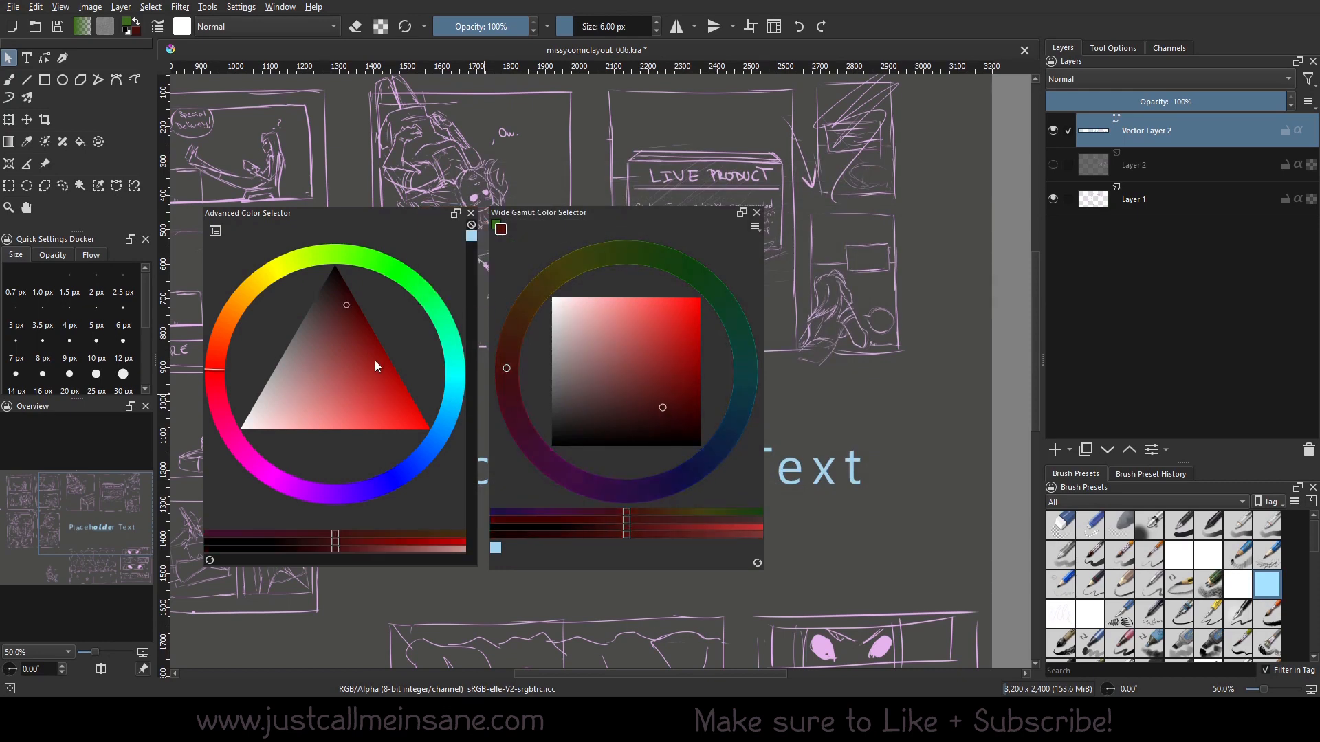
mouse_move(509, 370)
left_mouse_down()
mouse_move(543, 316)
mouse_move(731, 360)
mouse_move(628, 480)
mouse_move(509, 370)
mouse_move(722, 301)
mouse_move(749, 378)
mouse_move(737, 328)
left_mouse_up()
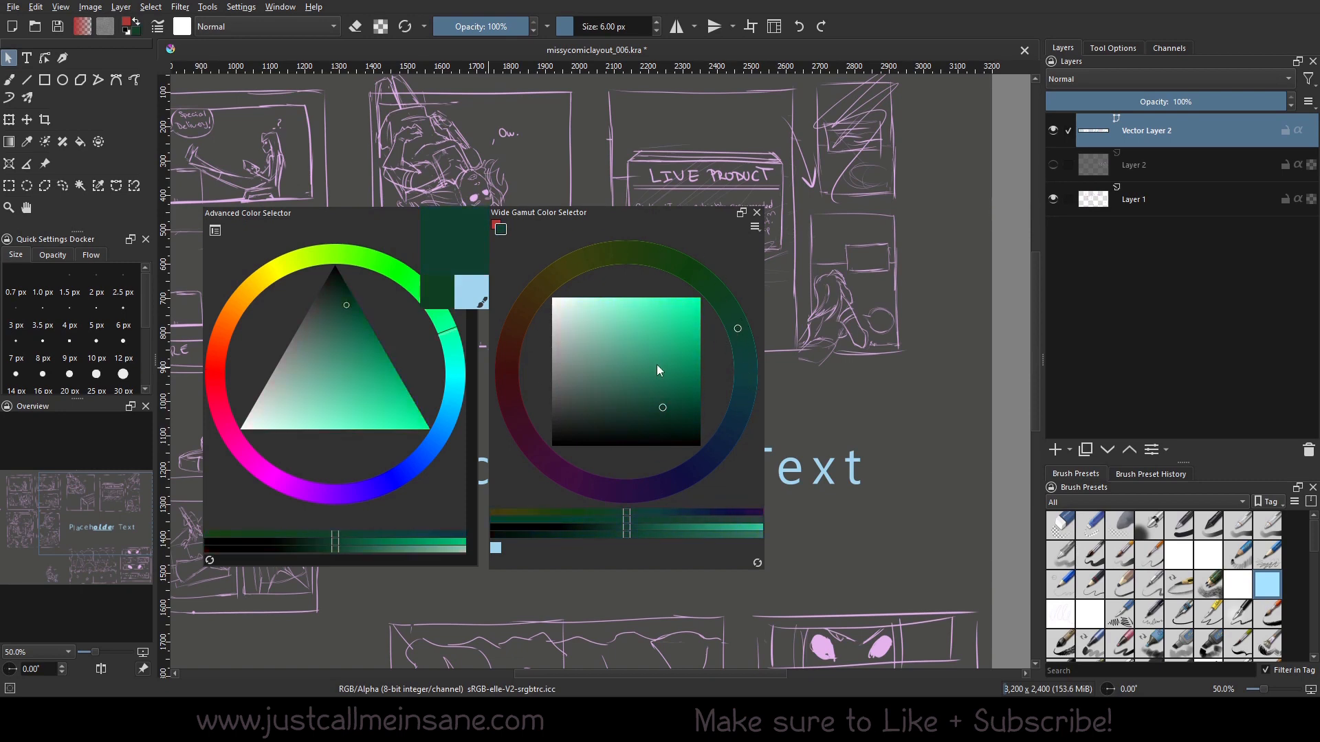
mouse_move(649, 402)
left_mouse_down()
mouse_move(669, 397)
mouse_move(657, 369)
left_mouse_up()
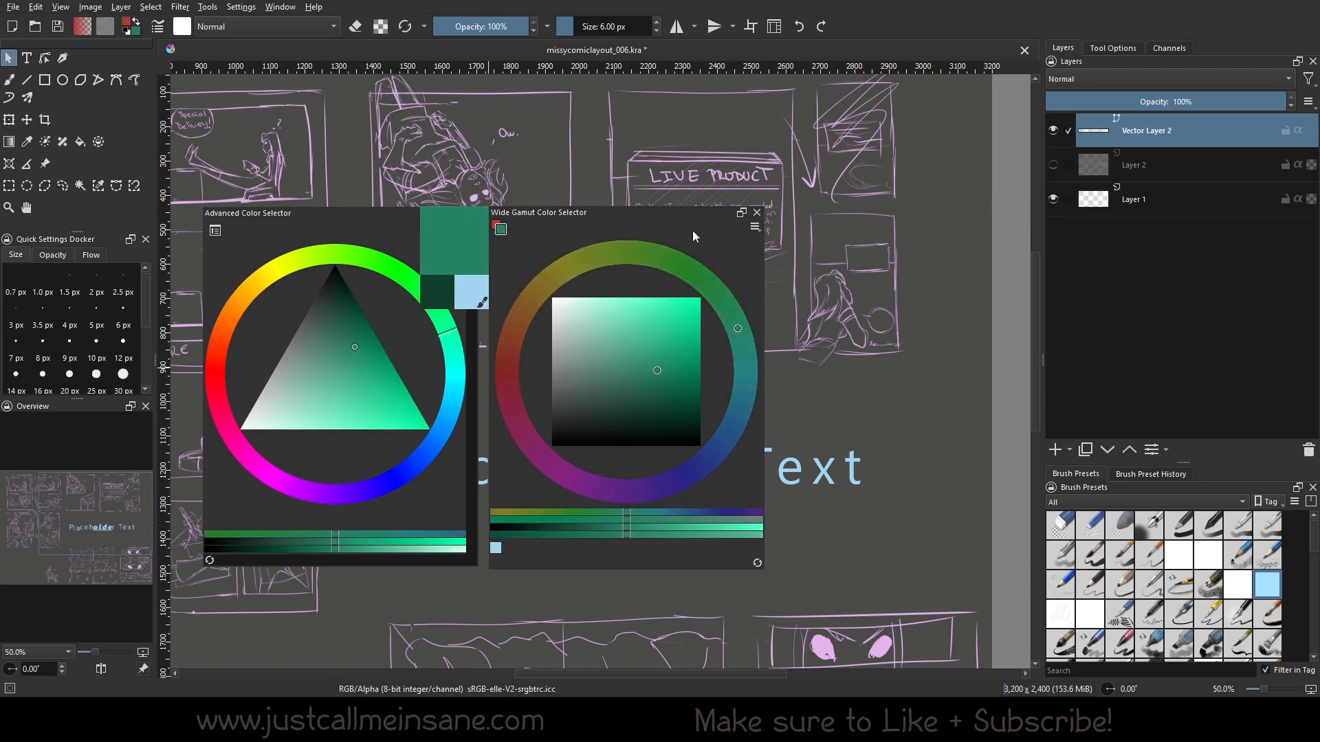
Set the Wide Gamut Color Selector's hue ring appearance to Dynamic + Static Edge.
left_click(754, 228)
left_click(776, 385)
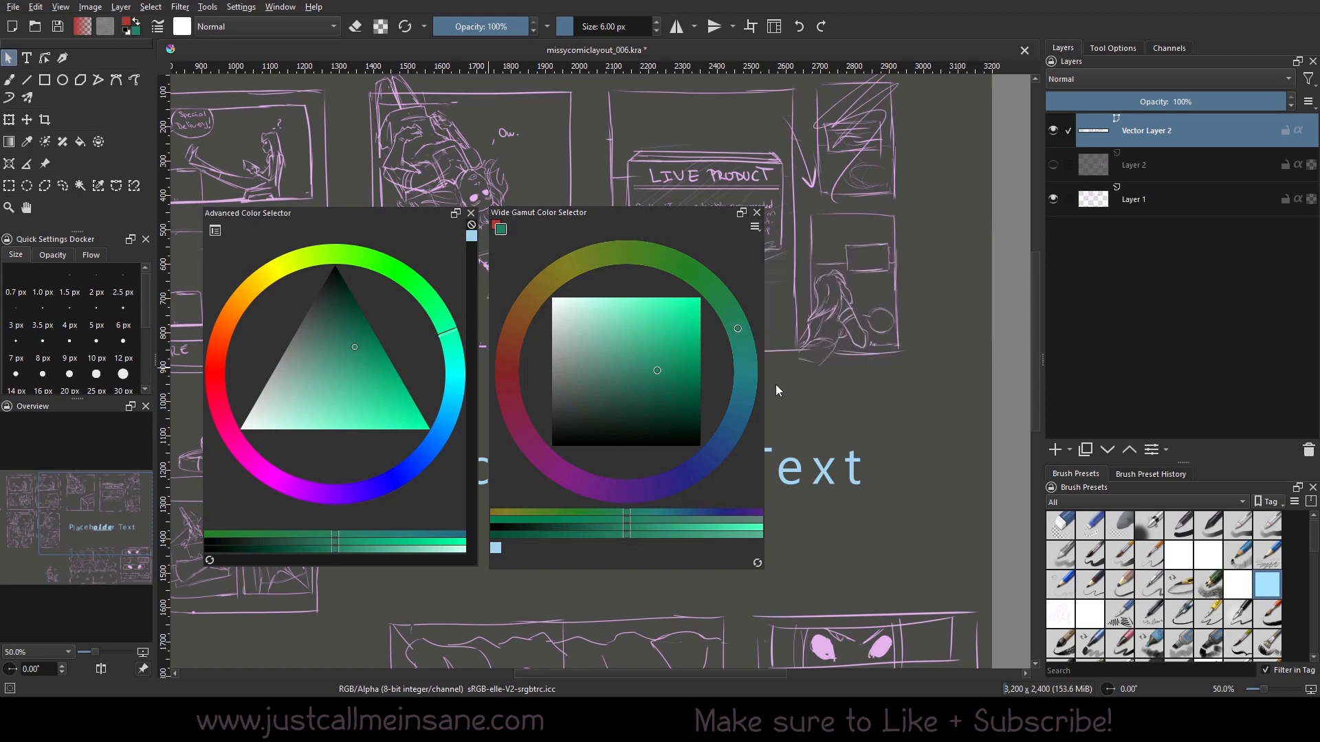
left_click(567, 217)
left_click(581, 238)
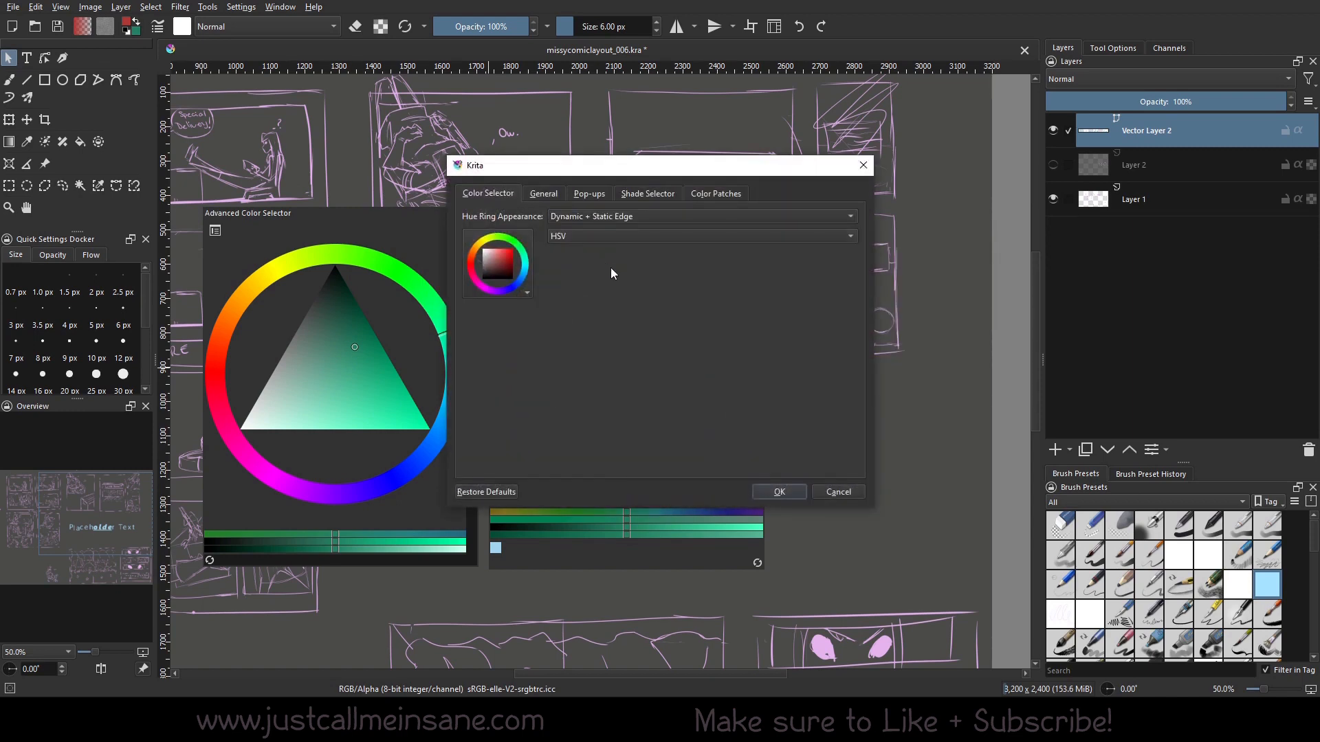
left_click(780, 493)
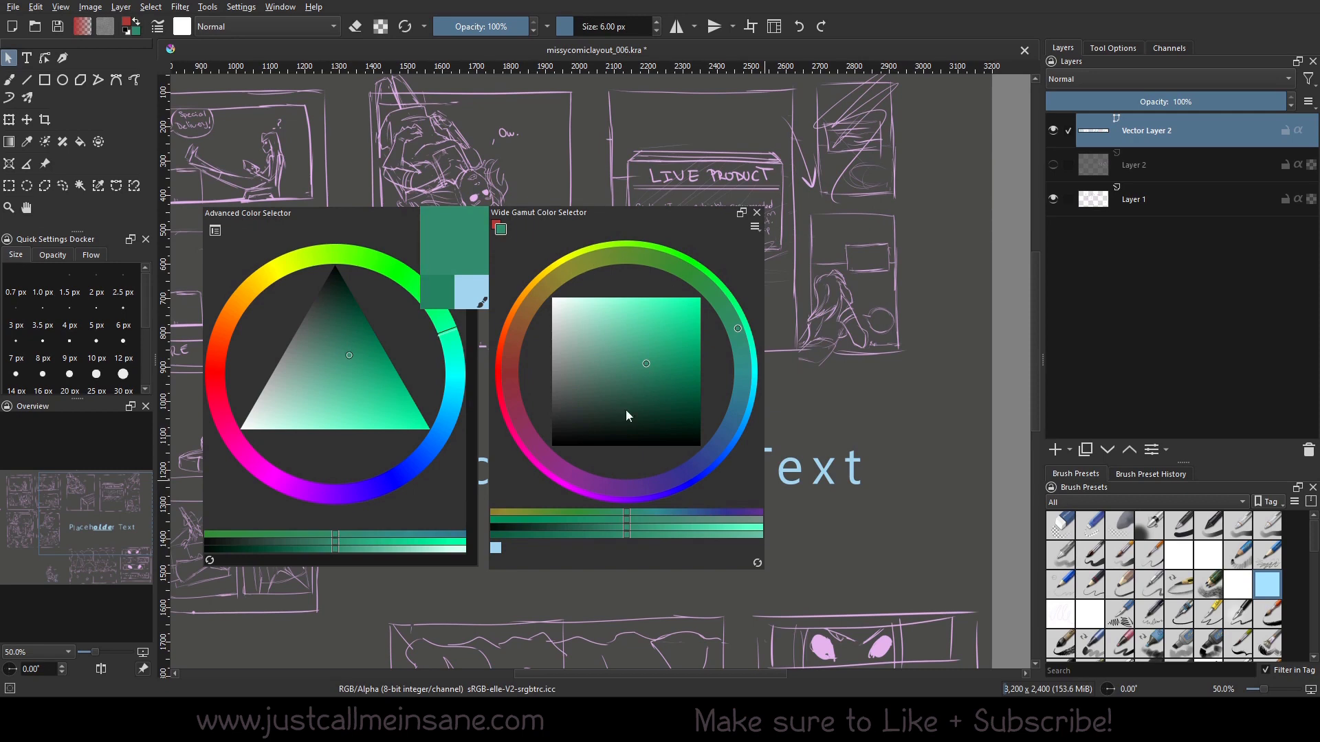
Choose a dark, desaturated green and shift its hue to red and on to yellow along the hue ring.
left_click(597, 405)
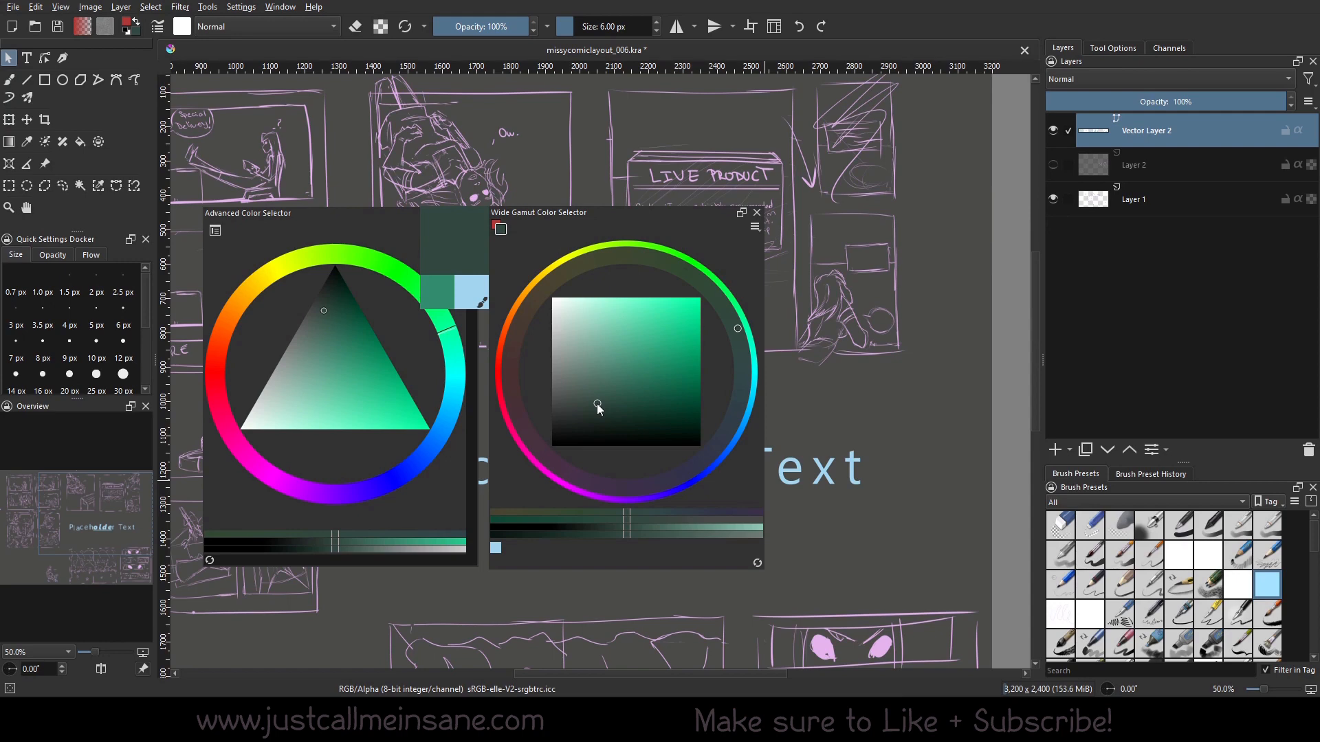
left_click(508, 382)
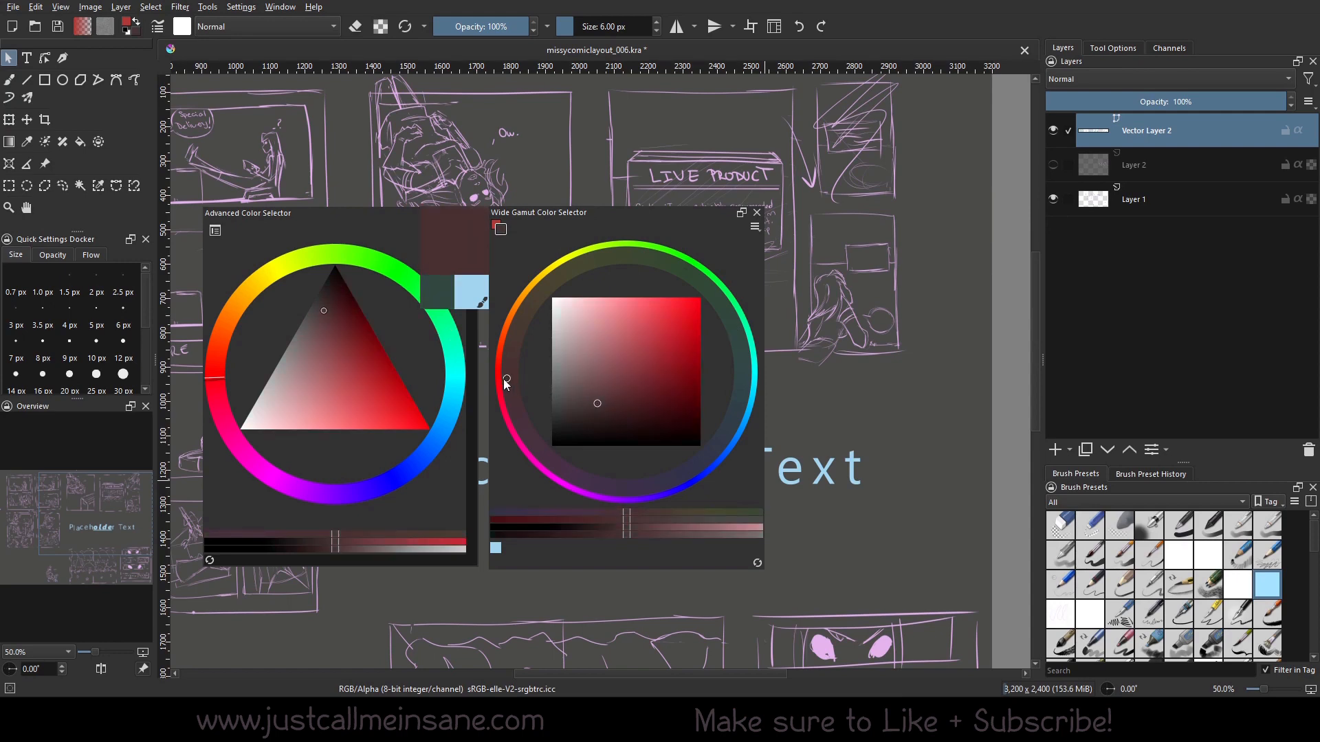
mouse_move(574, 267)
left_mouse_down()
mouse_move(567, 284)
mouse_move(579, 280)
left_mouse_up()
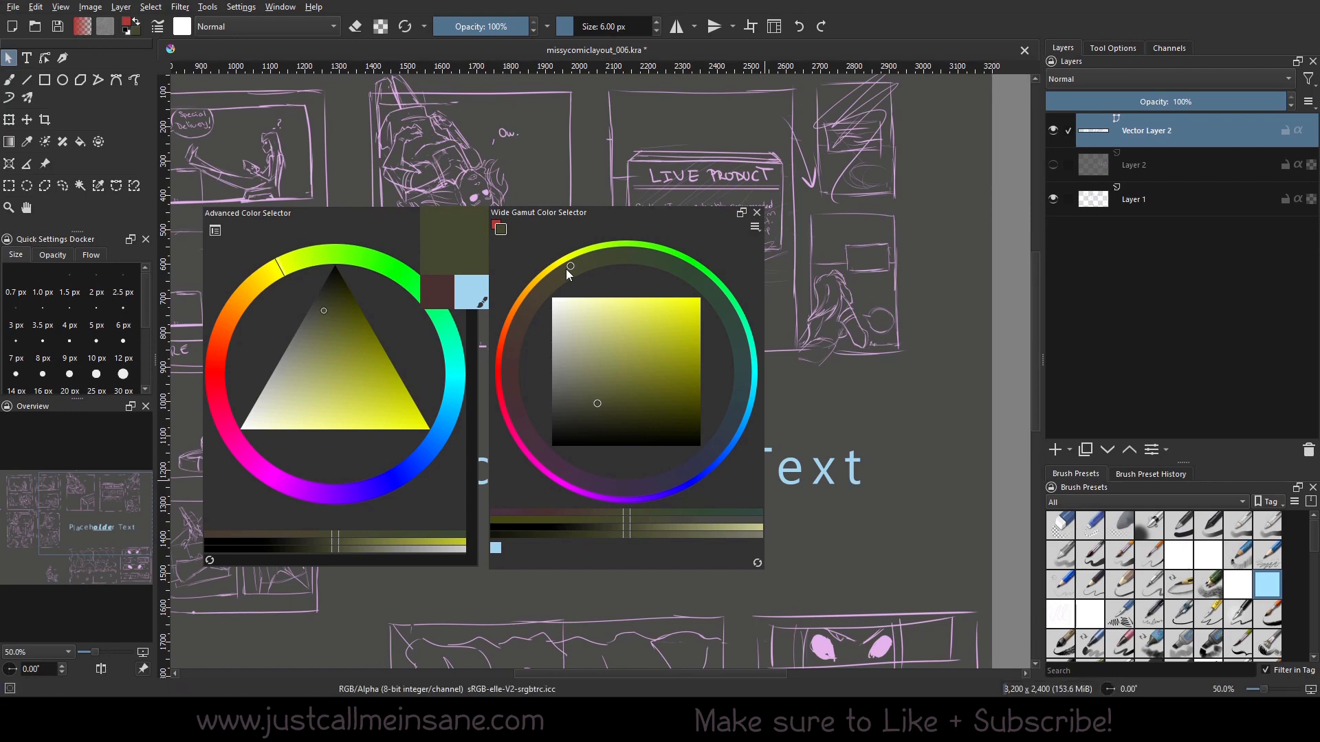
Shift the dark yellow's hue slightly toward orange on the Wide Gamut Color Selector's hue ring.
left_click_drag(566, 269, 563, 275)
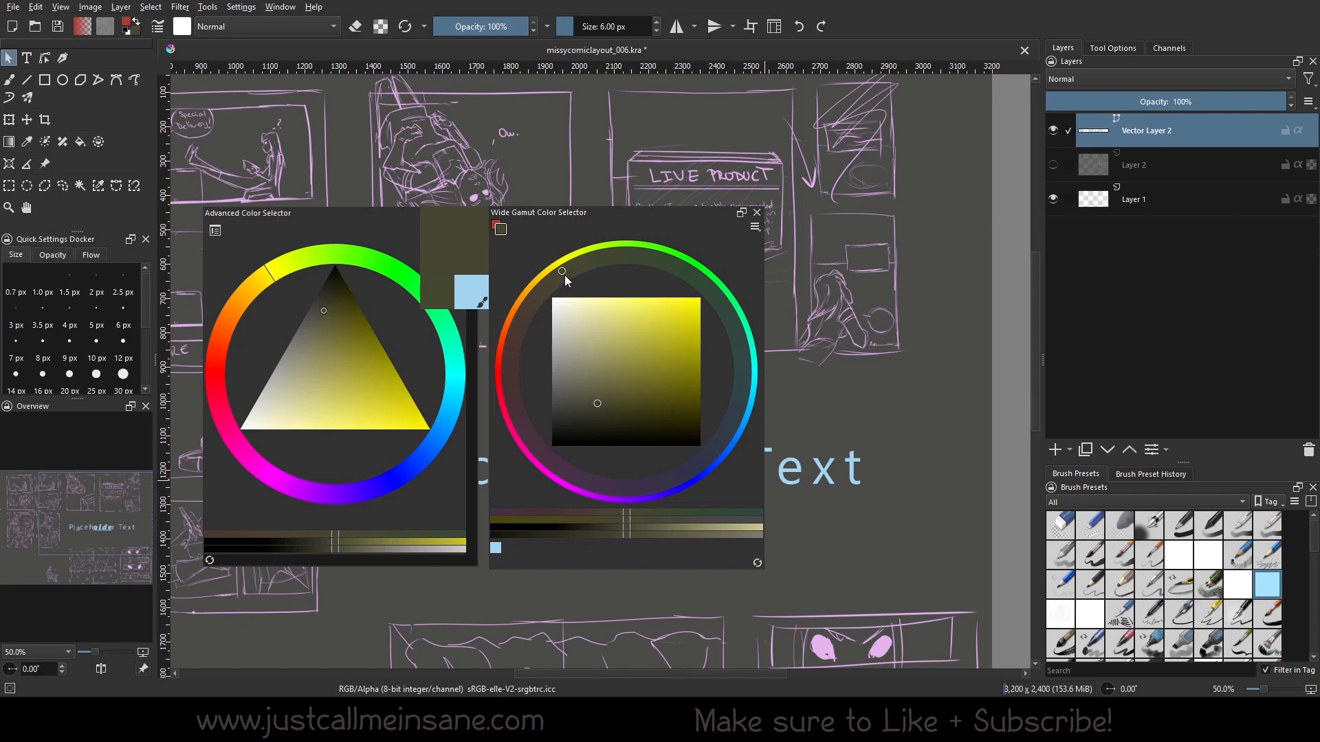
Try the triangle and wheel layouts in the Wide Gamut Color Selector's quick settings and return to the square layout.
left_click(754, 227)
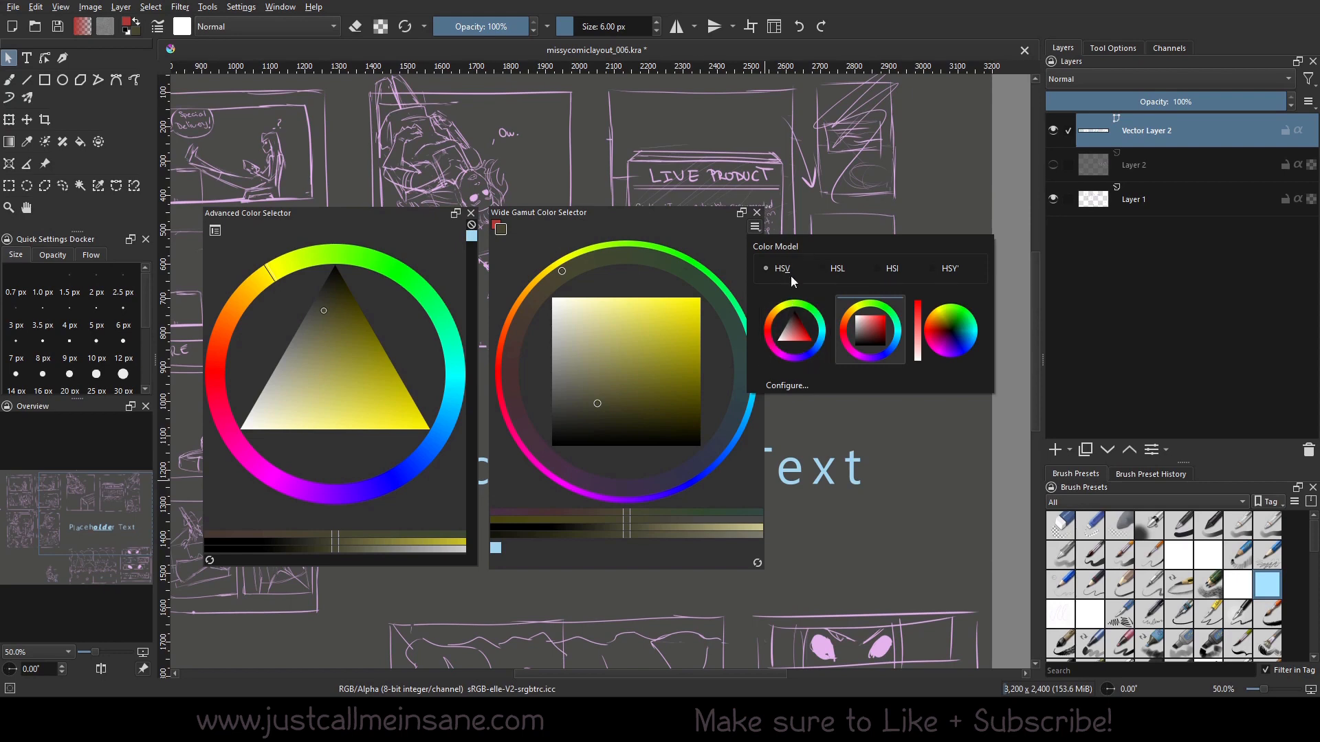
left_click(806, 339)
left_click(900, 346)
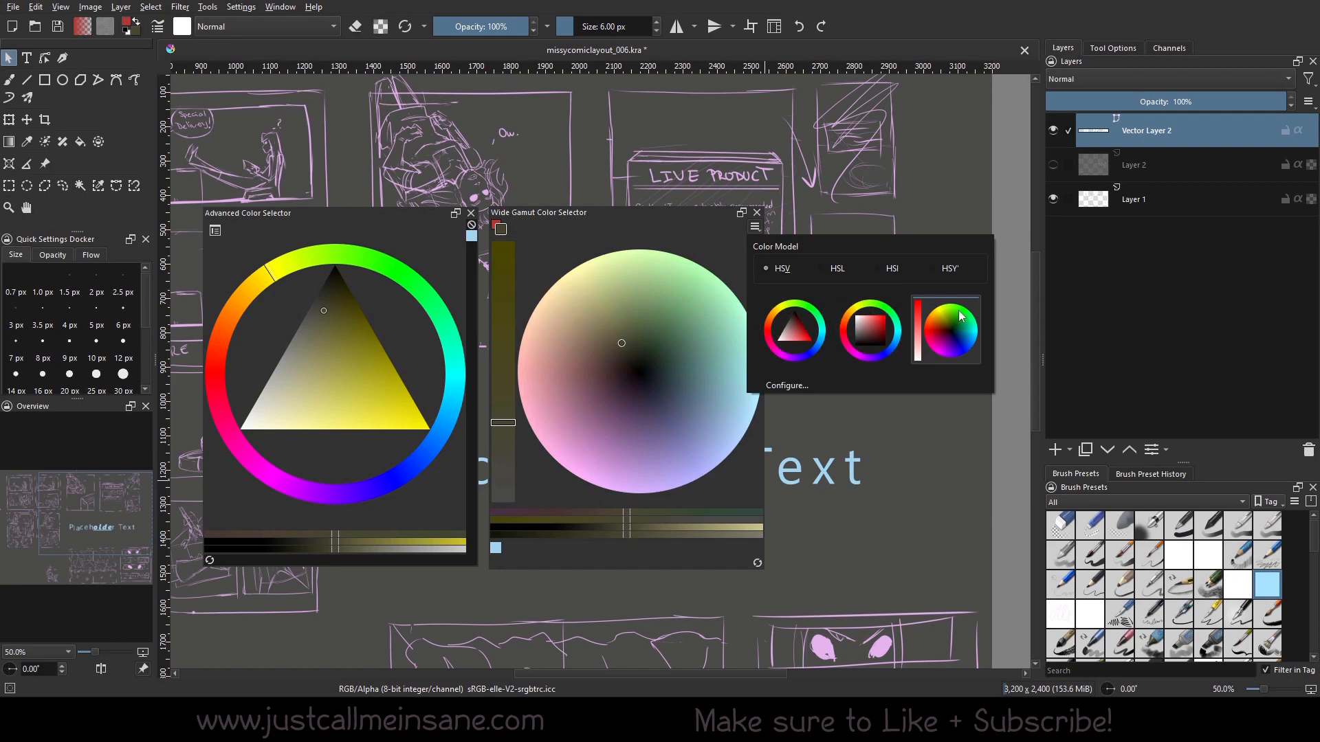
left_click(870, 330)
left_click(795, 316)
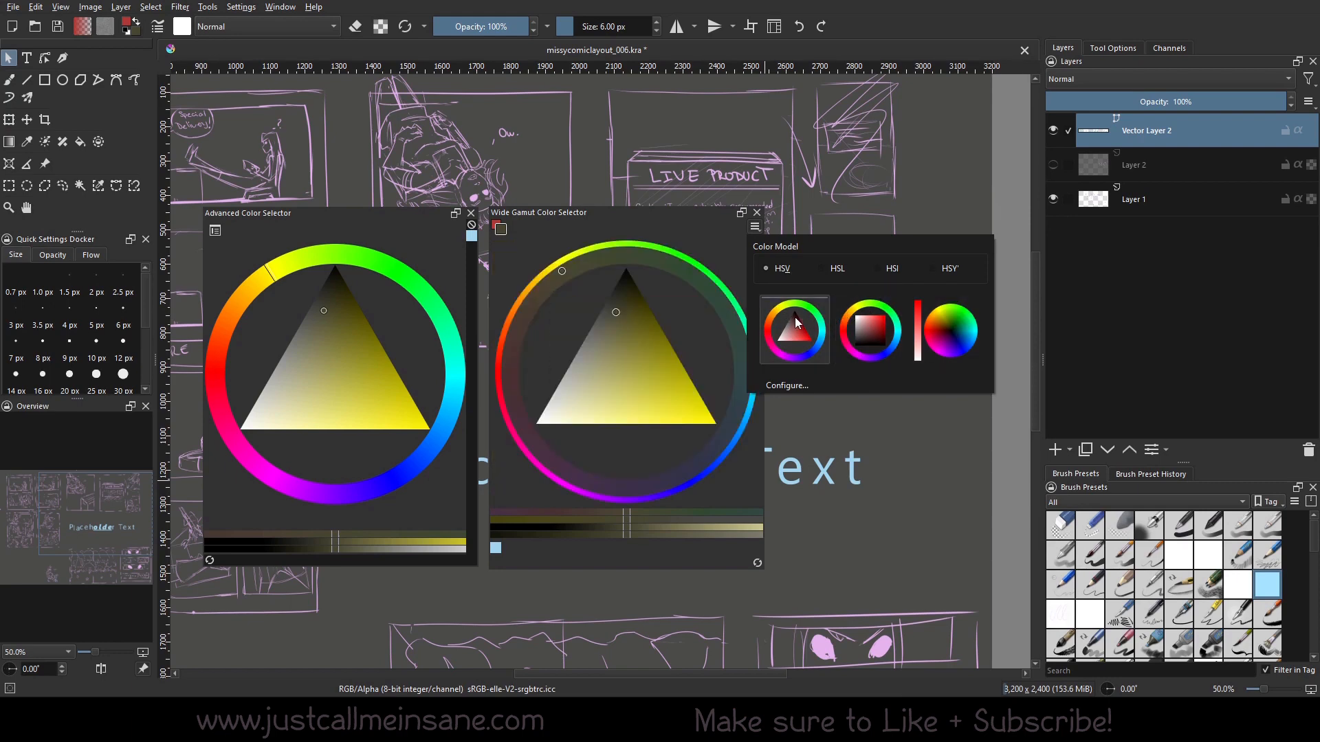
left_click(859, 322)
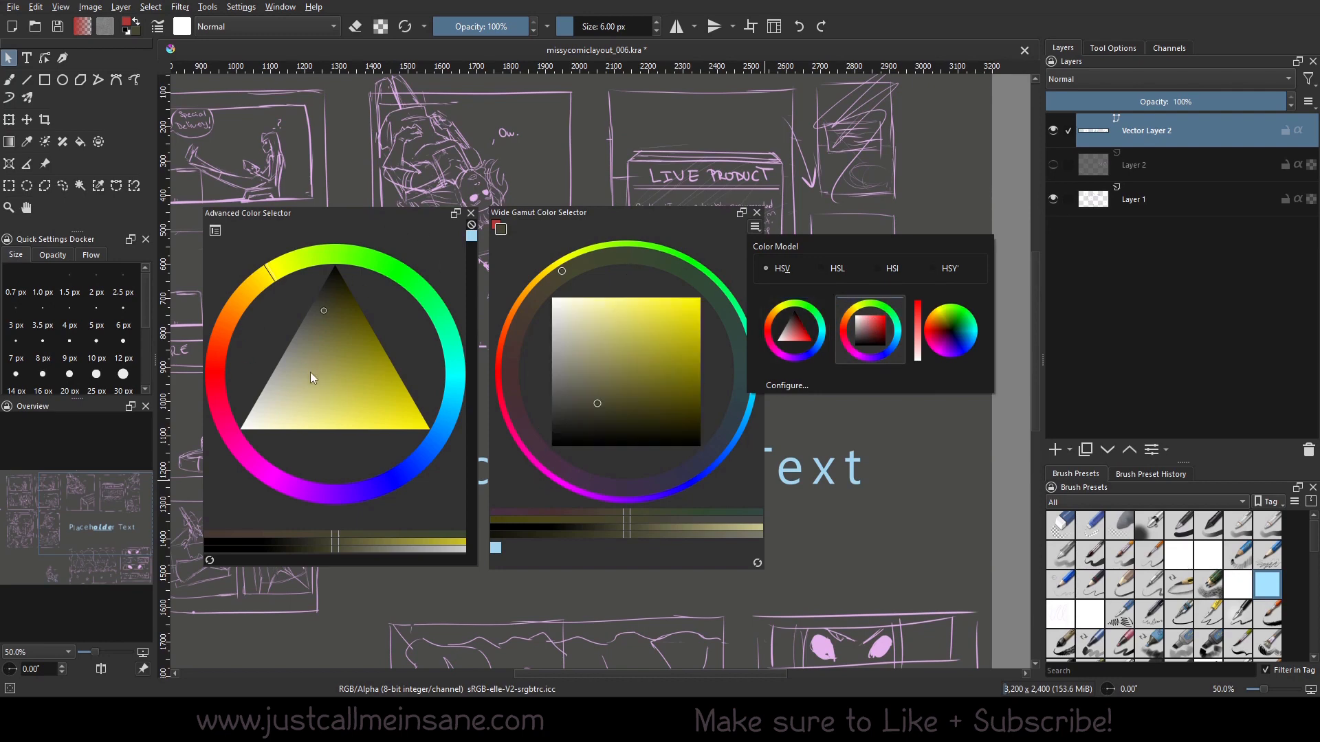
left_click(825, 296)
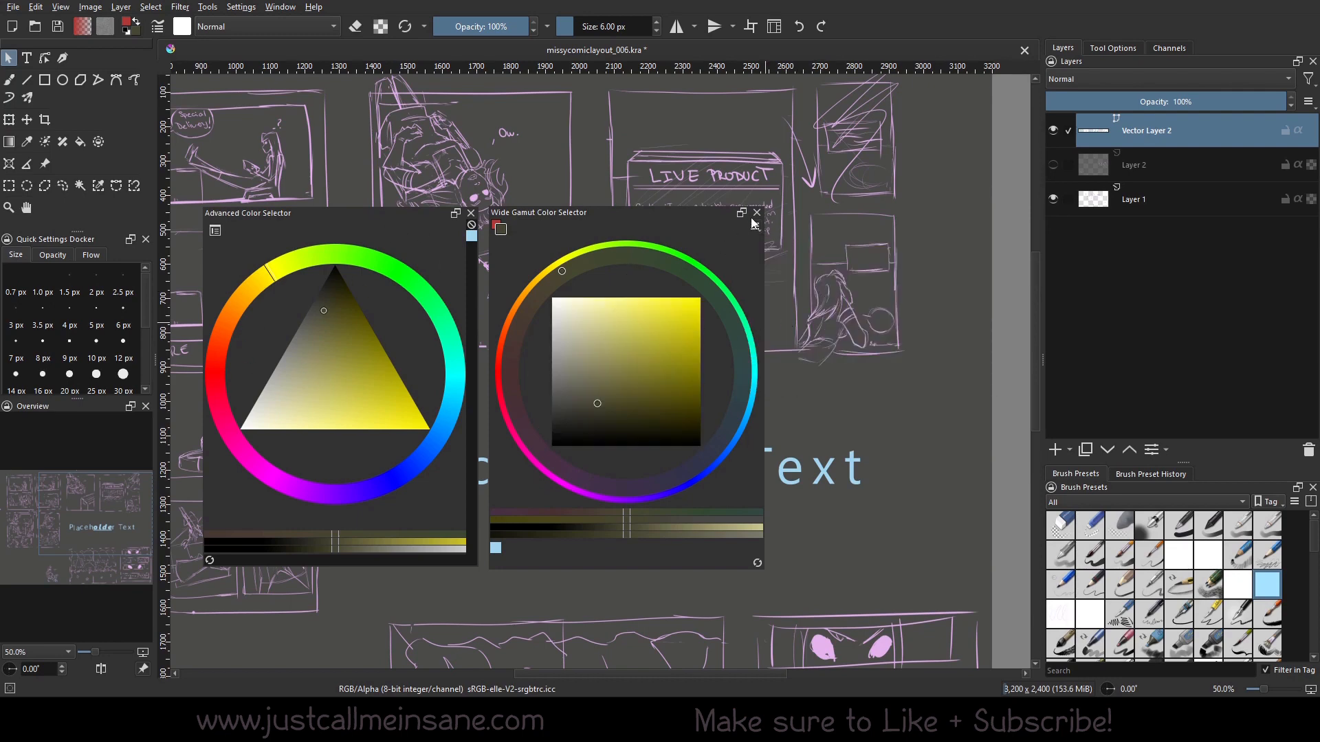
left_click(750, 218)
left_click(799, 323)
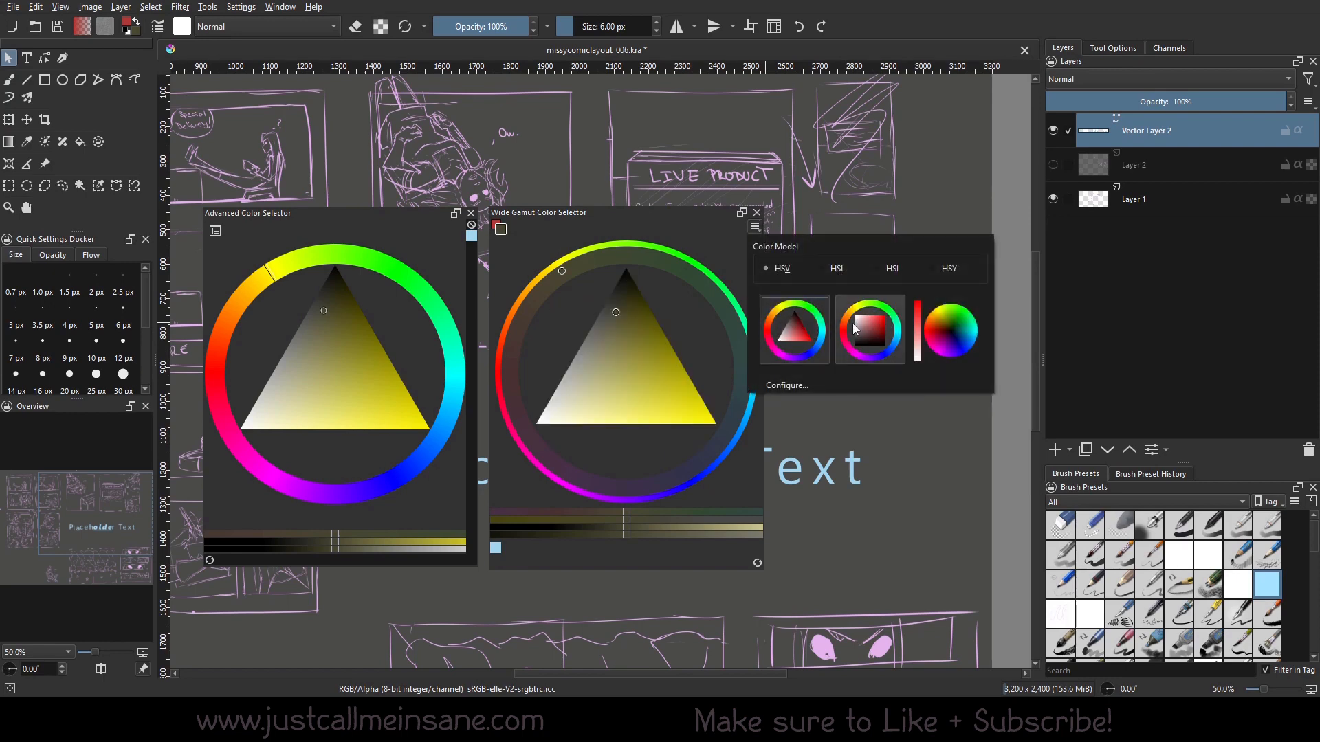
left_click(853, 326)
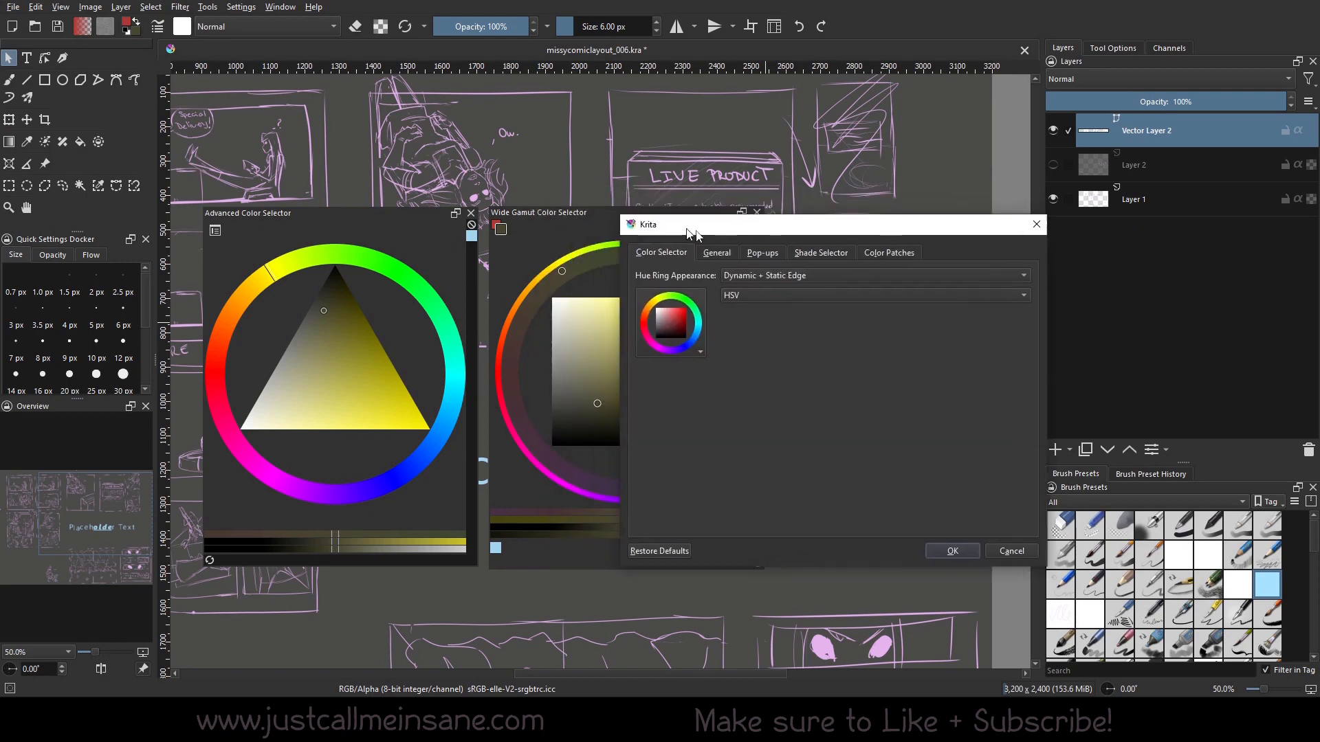
Review the Wide Gamut Color Selector's General and Pop-ups settings, and move its docker clear of the Advanced Color Selector.
left_click_drag(686, 232, 722, 245)
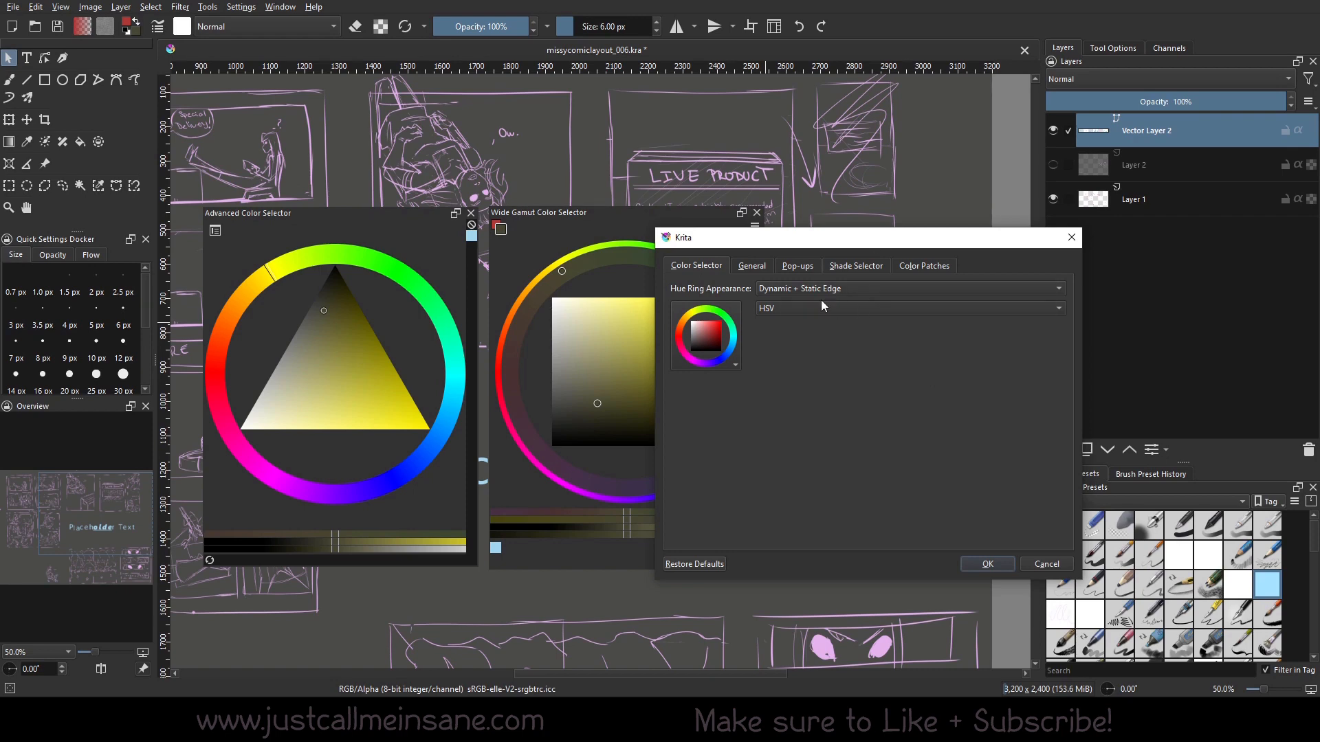
left_click(752, 266)
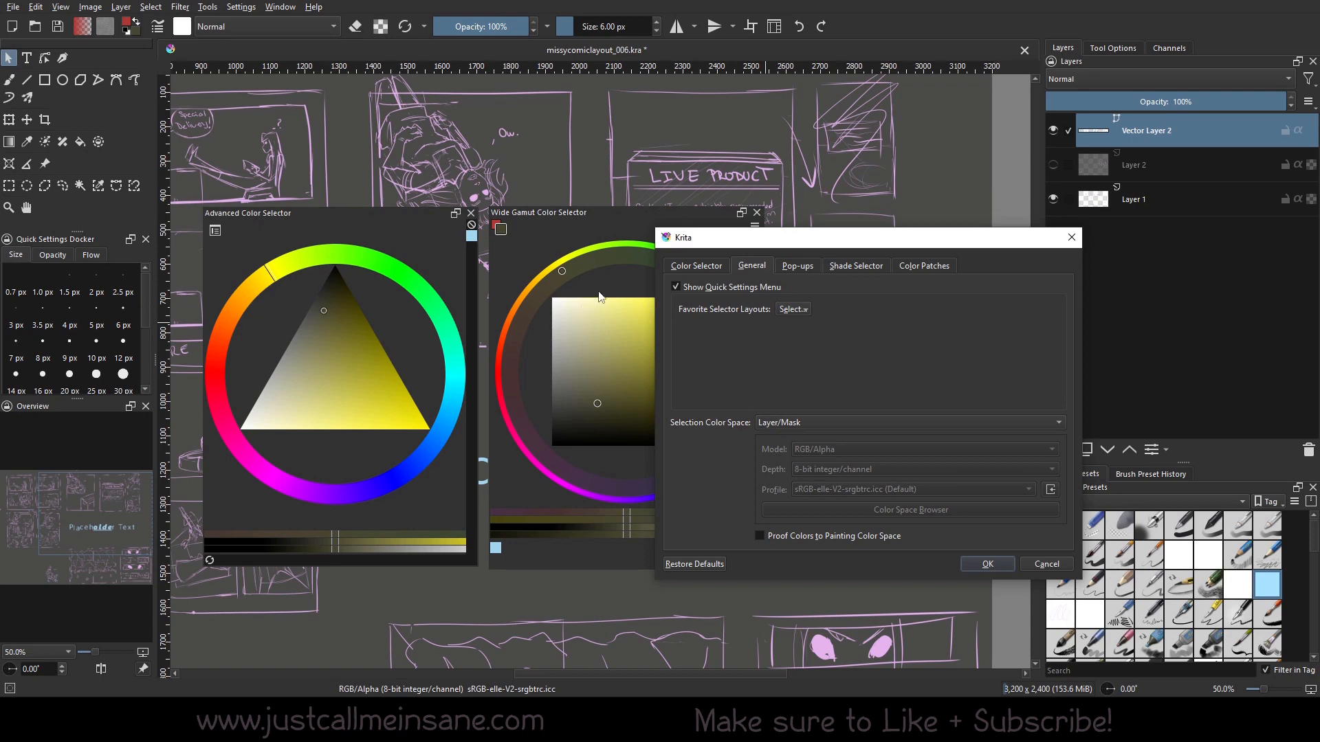
left_click(799, 268)
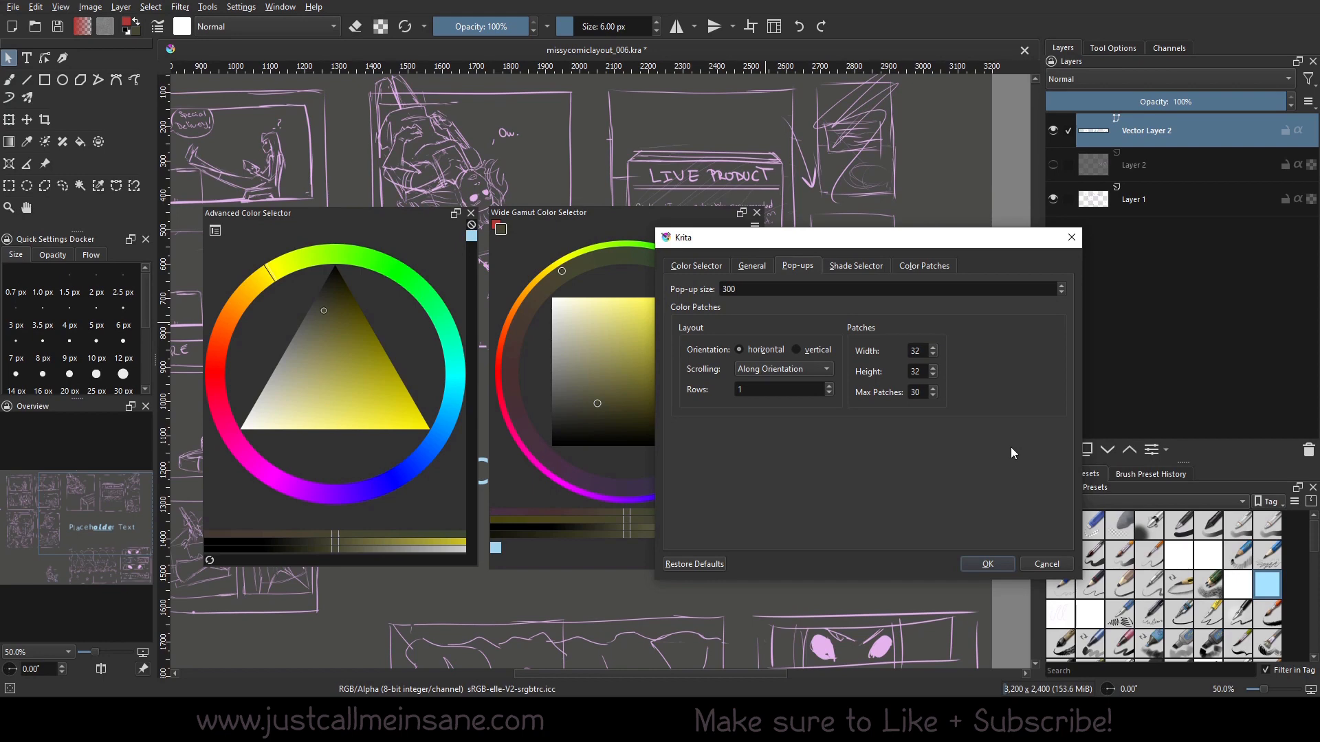
key("Return")
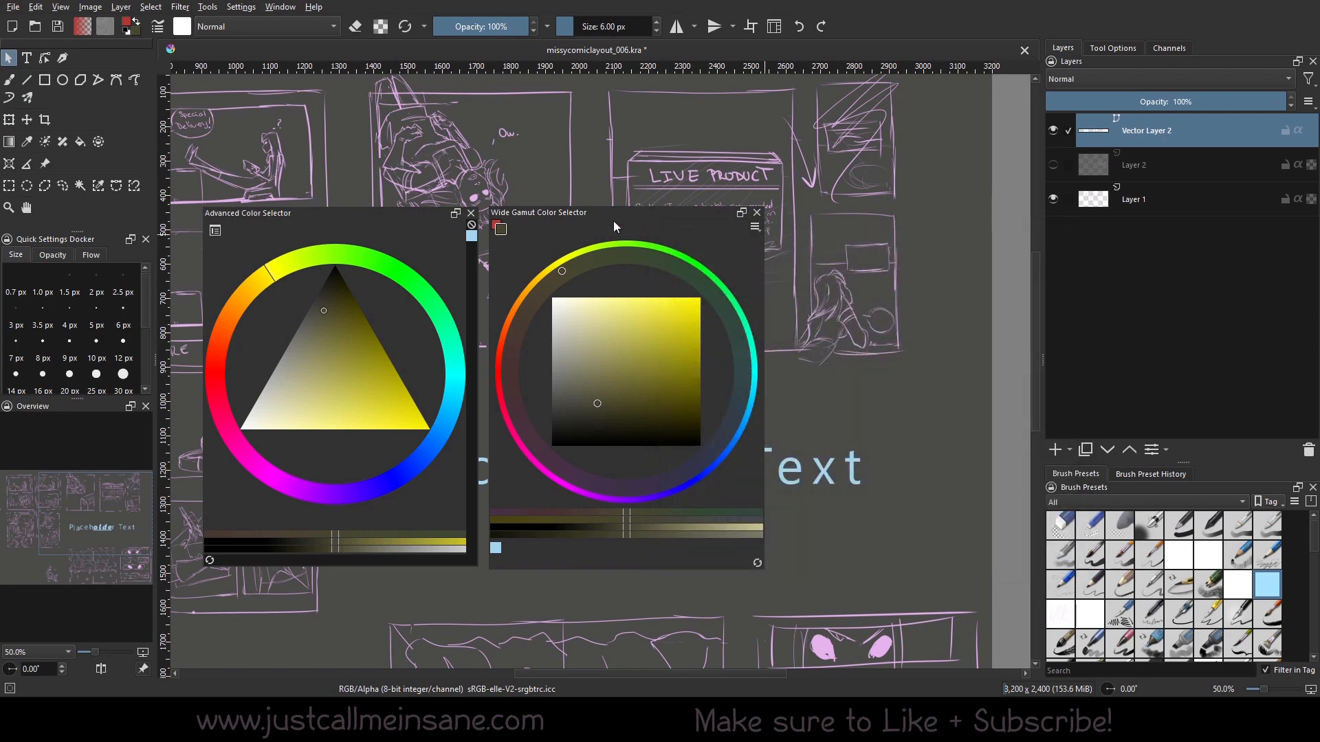
left_click_drag(565, 215, 675, 236)
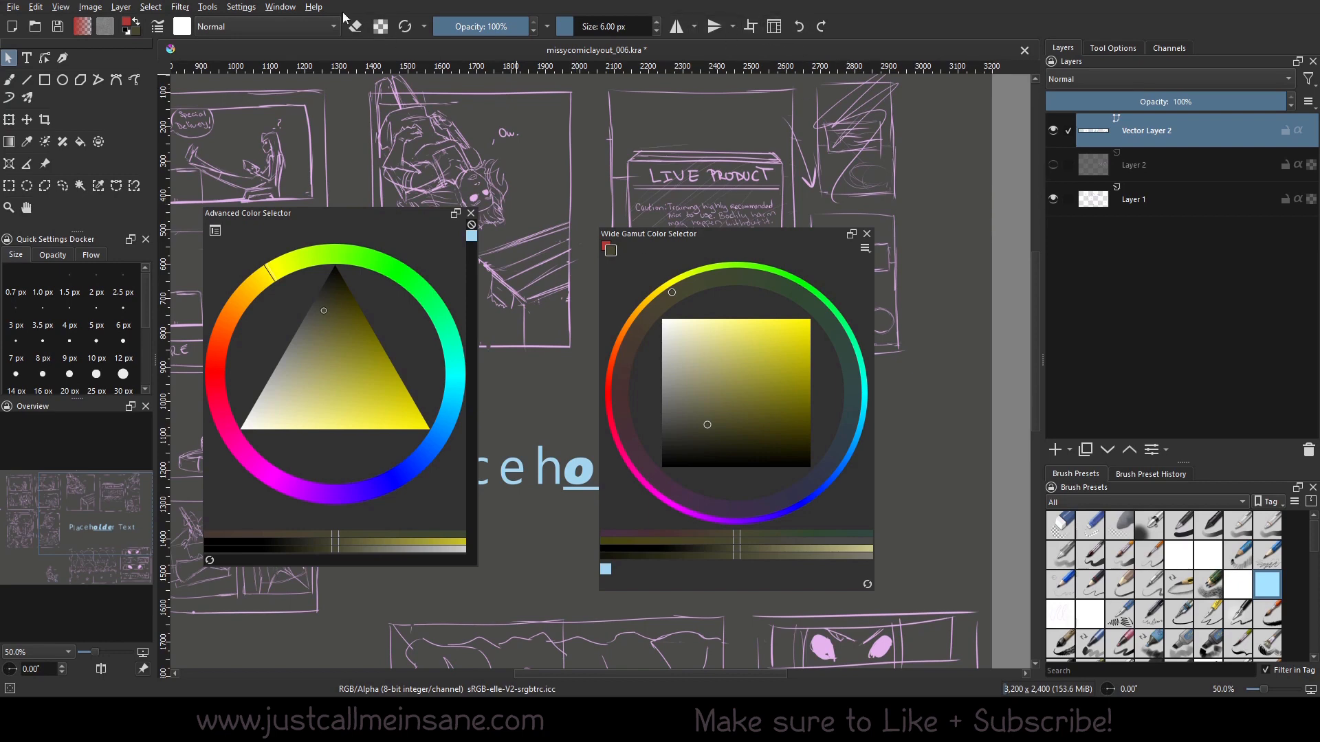
Hide the unnamed toolbar that holds undo and redo, and show it again.
left_click(242, 8)
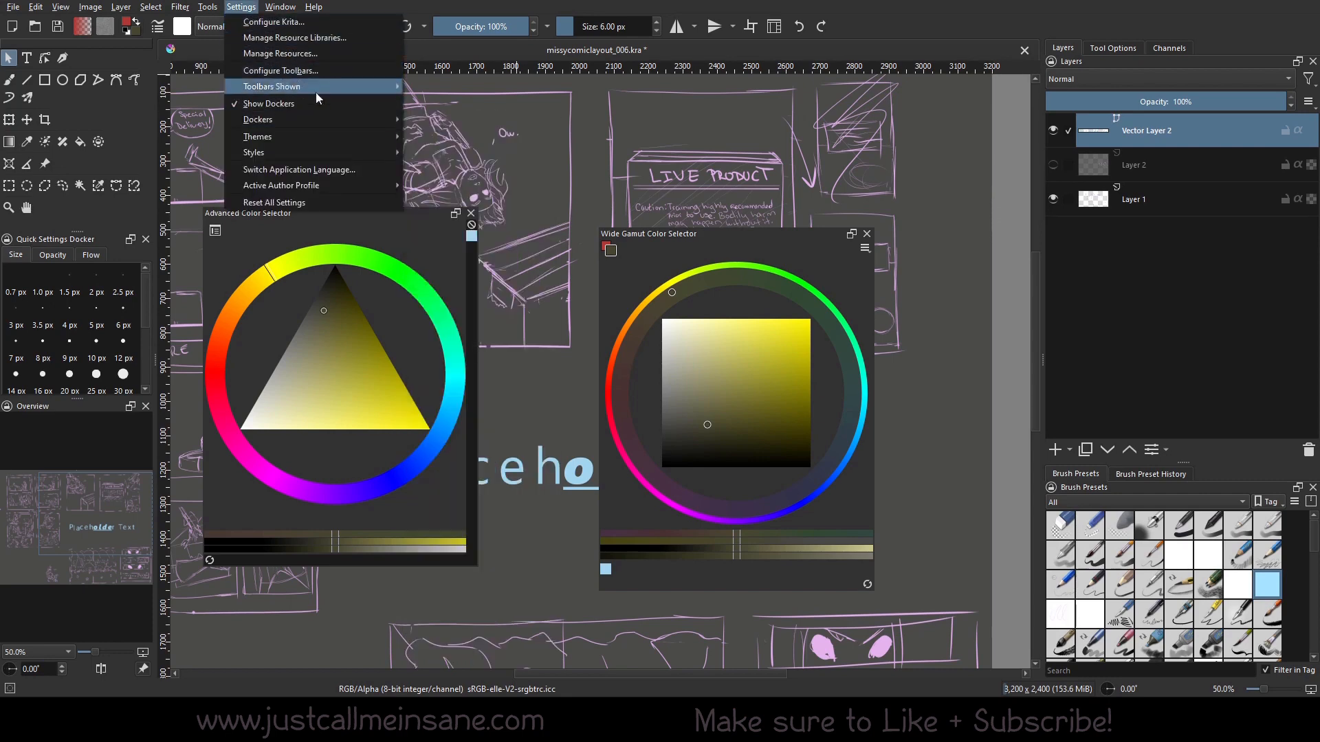
left_click(237, 7)
left_click(241, 7)
mouse_move(272, 88)
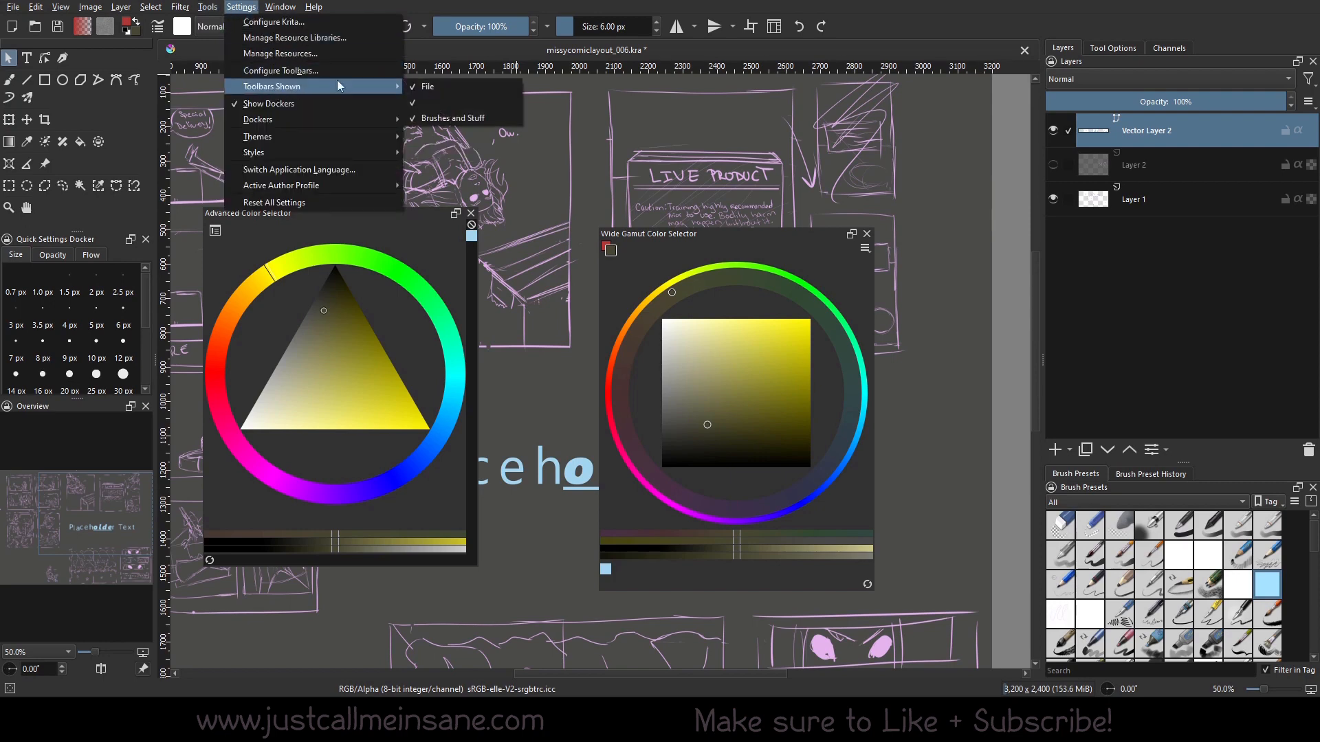
left_click(463, 102)
left_click(242, 7)
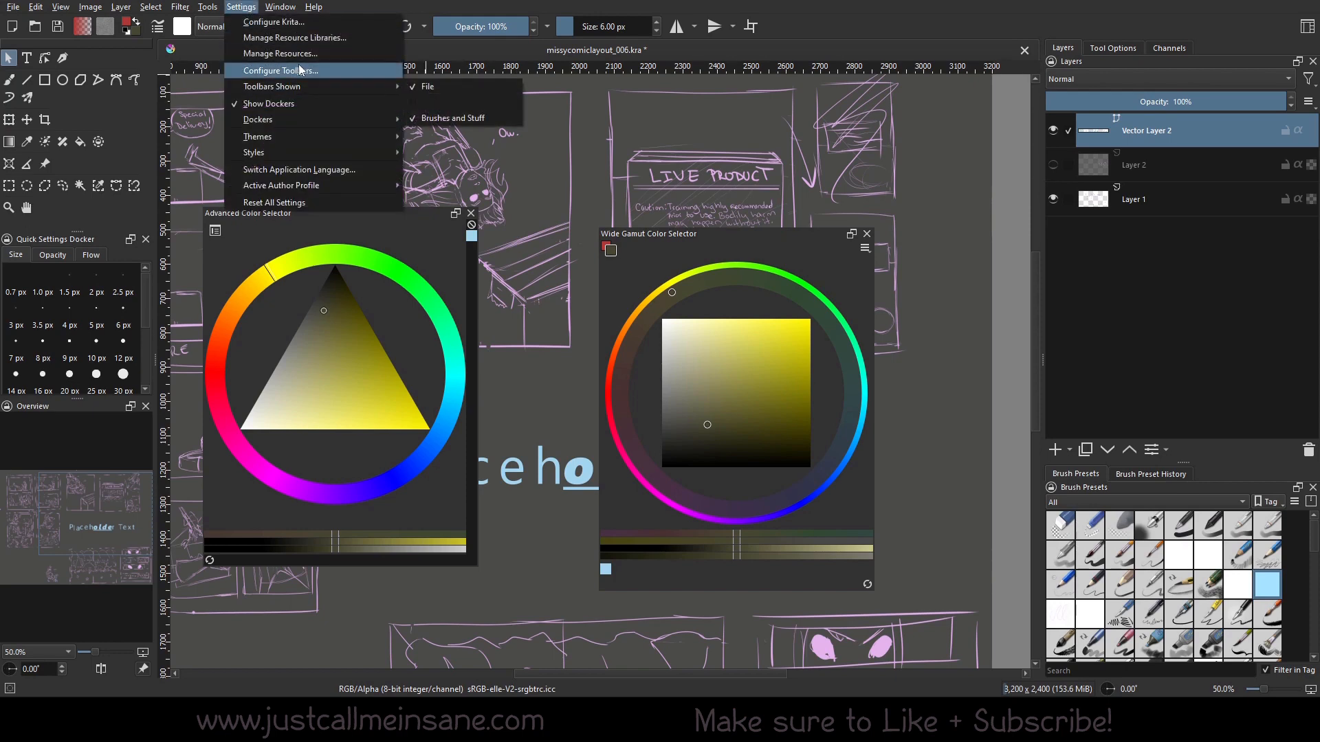
left_click(418, 102)
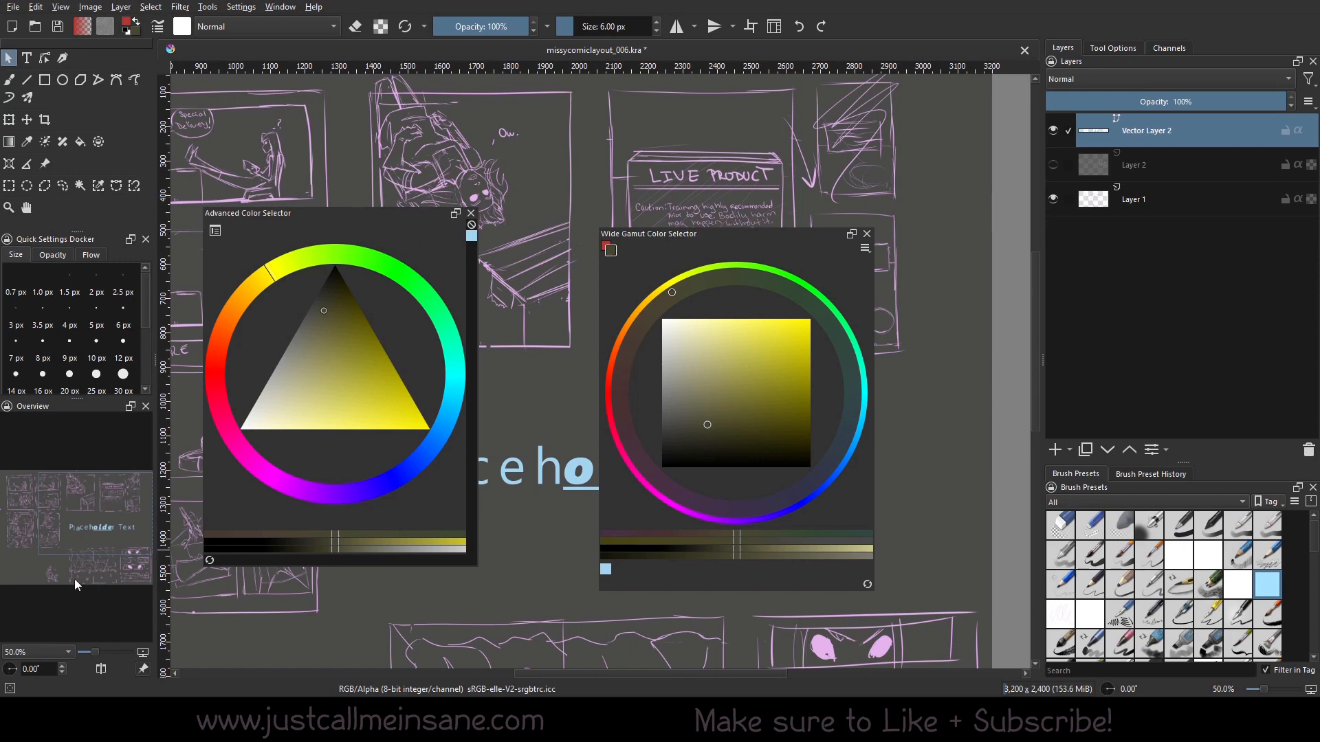
Move the Advanced Color Selector off the comic sketches and close the Wide Gamut Color Selector.
left_click_drag(95, 653, 94, 650)
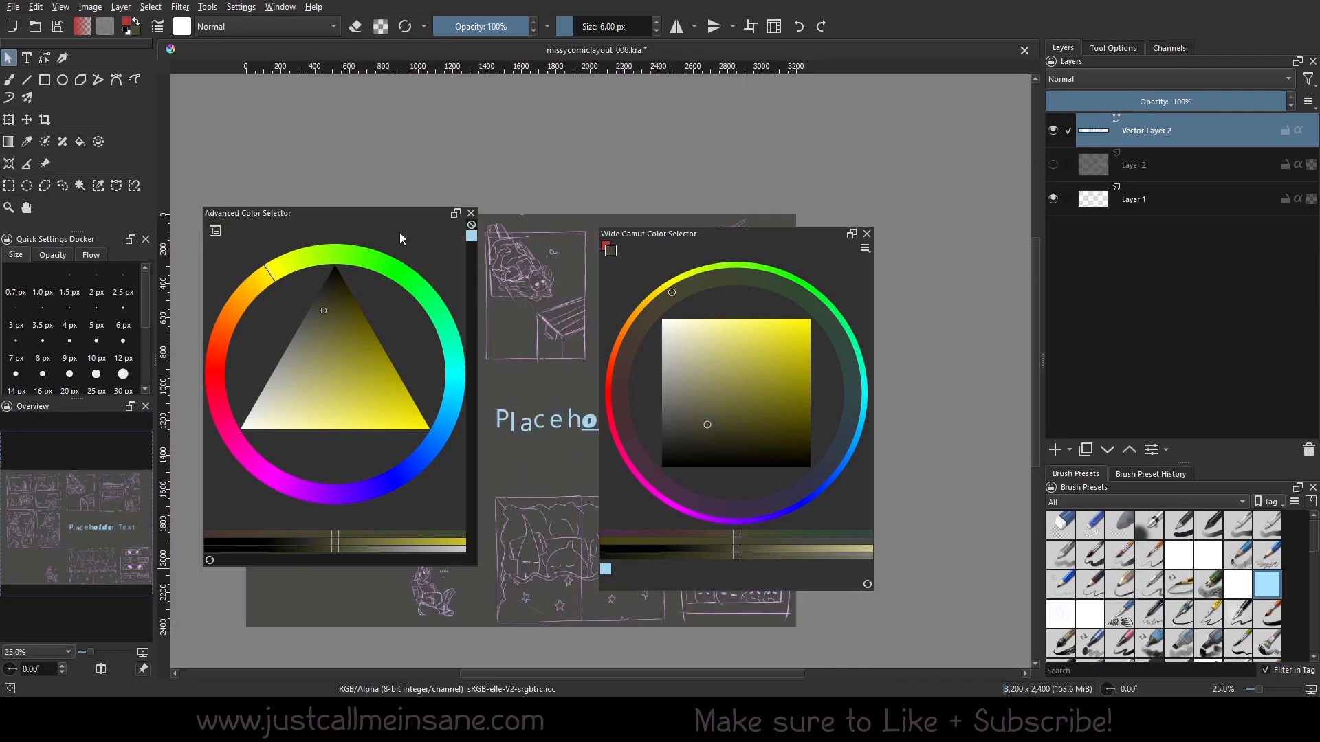
left_click_drag(364, 234, 962, 168)
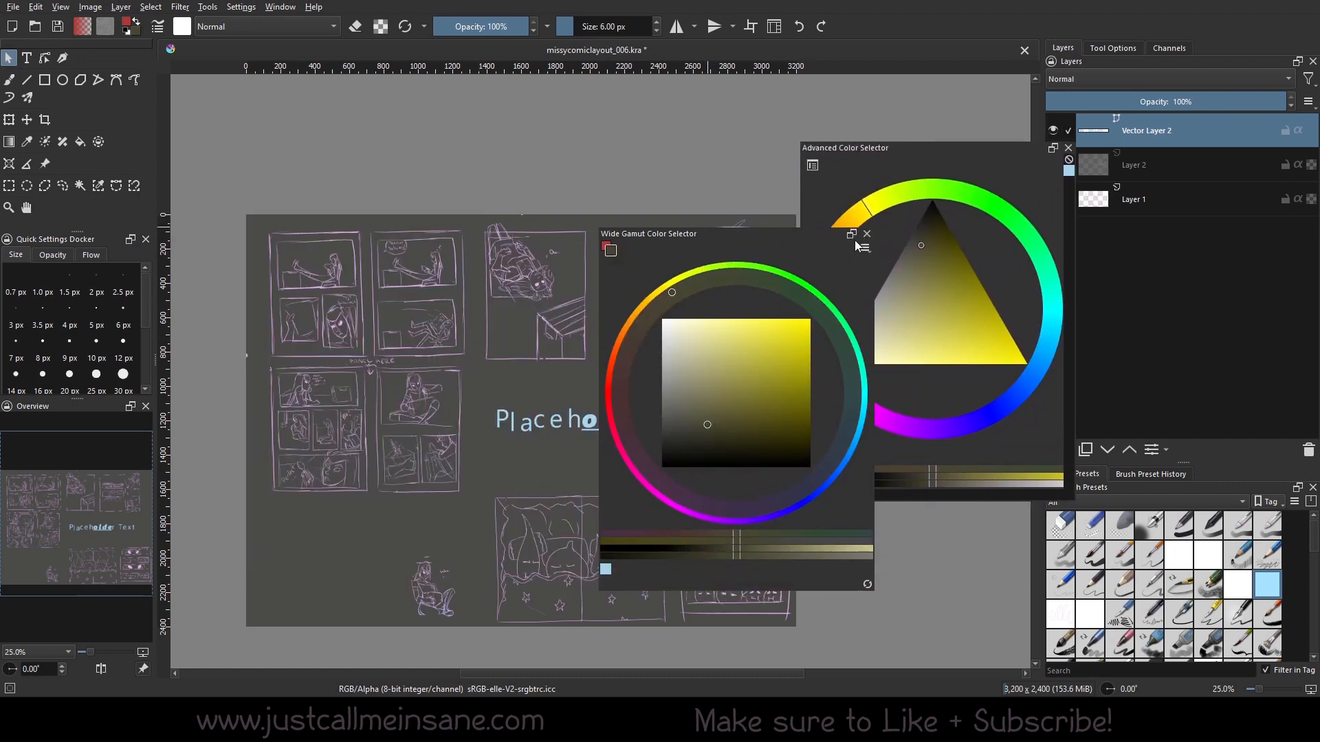
left_click(867, 234)
right_click(458, 305)
left_click(234, 264)
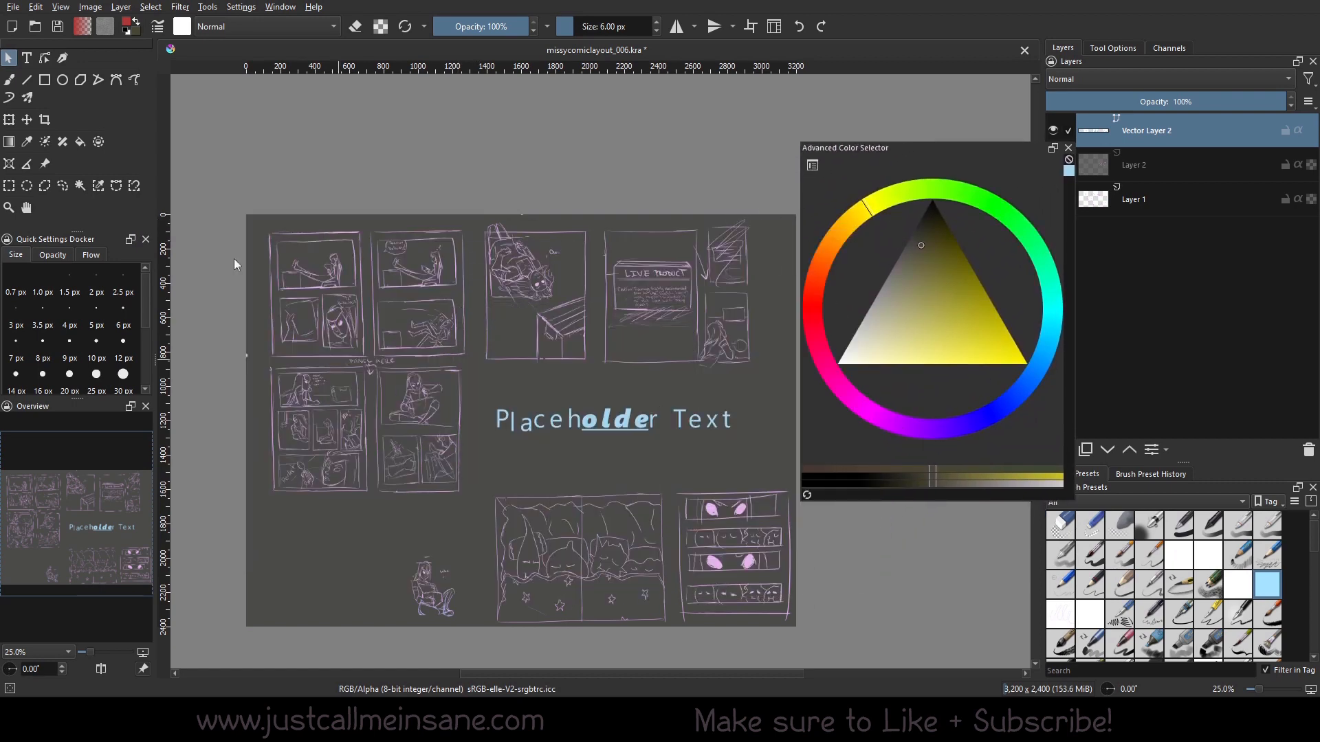
Select the Freehand Brush tool, test the pop-up palette's zoom slider up to 56%, and return the canvas to 25% zoom.
left_click(9, 80)
right_click(380, 359)
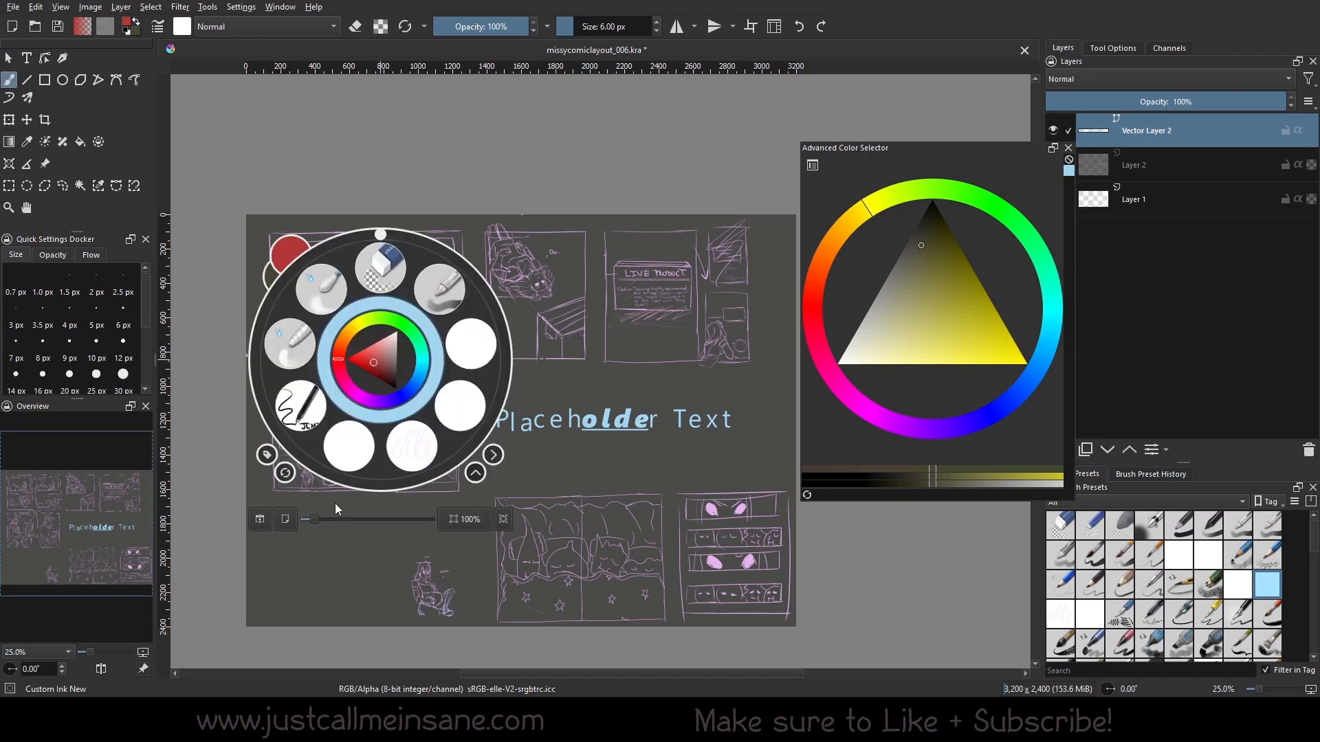
left_click(346, 520)
left_click_drag(324, 518, 335, 519)
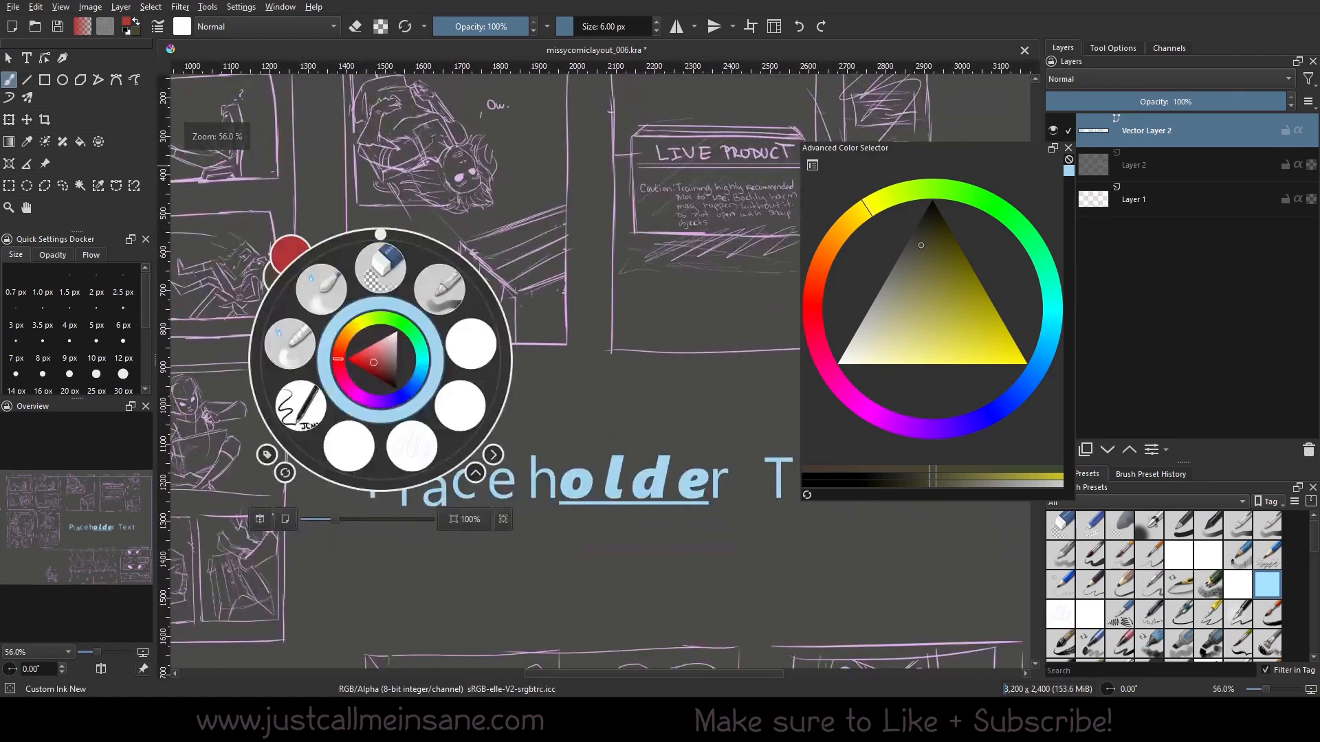
left_click(114, 653)
left_click_drag(97, 650, 93, 650)
left_click(602, 163)
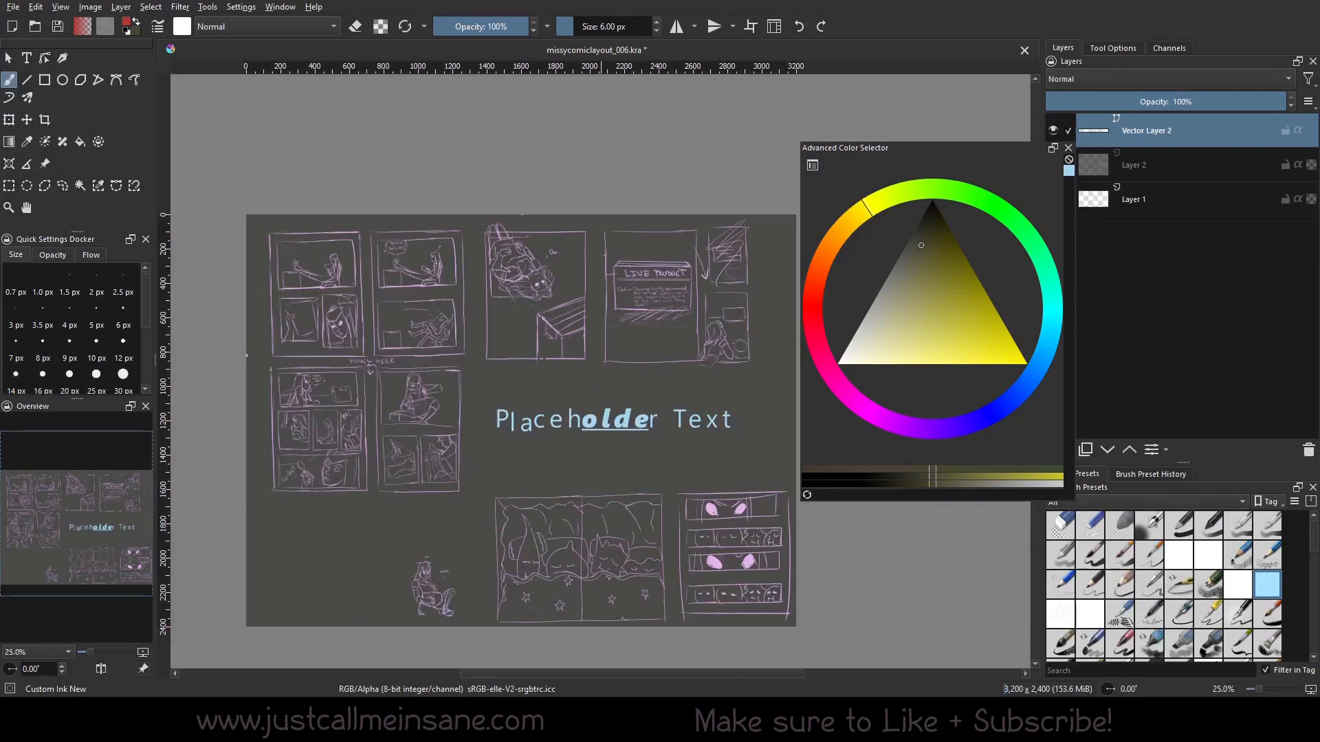